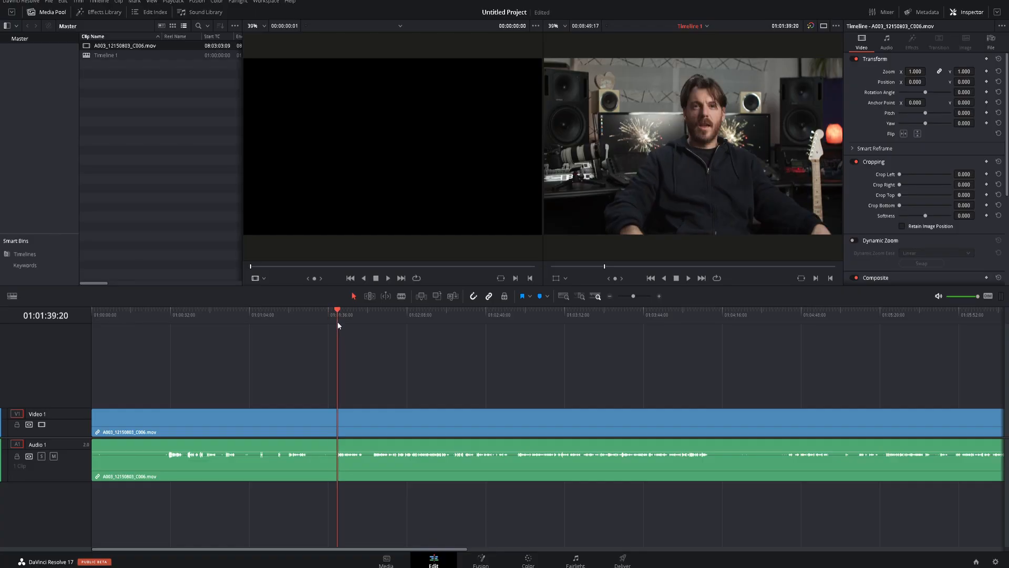
- Split the A003_12150803_C006.mov clip at 01:01:19:14 and delete everything before the cut
scroll(354, 320, up, 1)
click(441, 315)
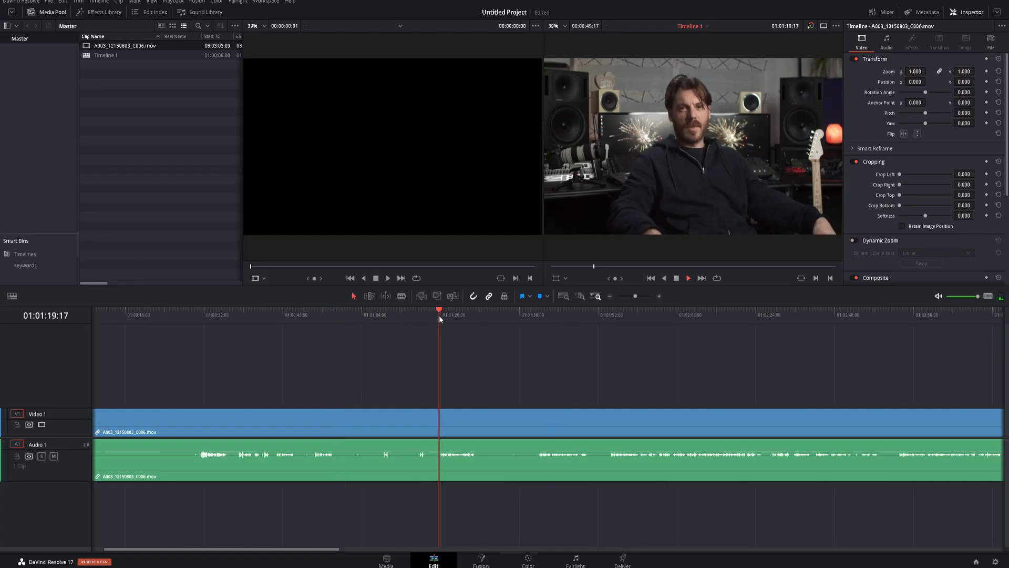
drag(441, 315, 439, 320)
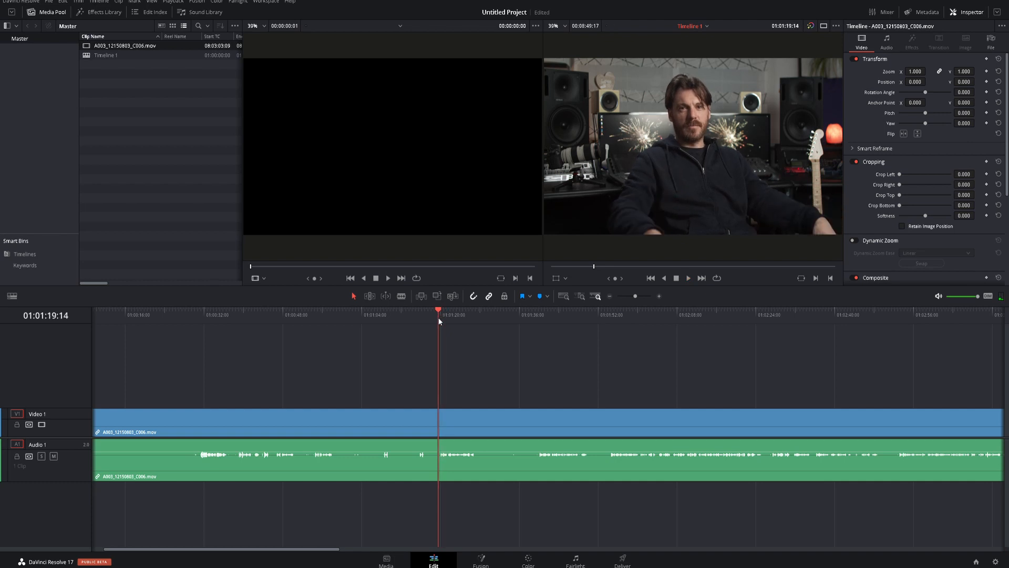
drag(321, 378, 374, 481)
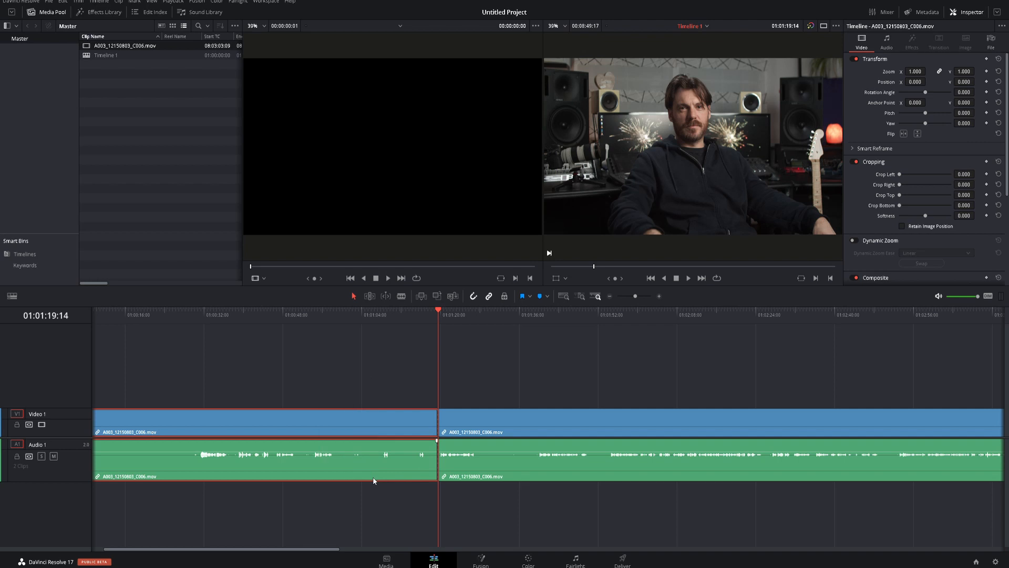
key(Delete)
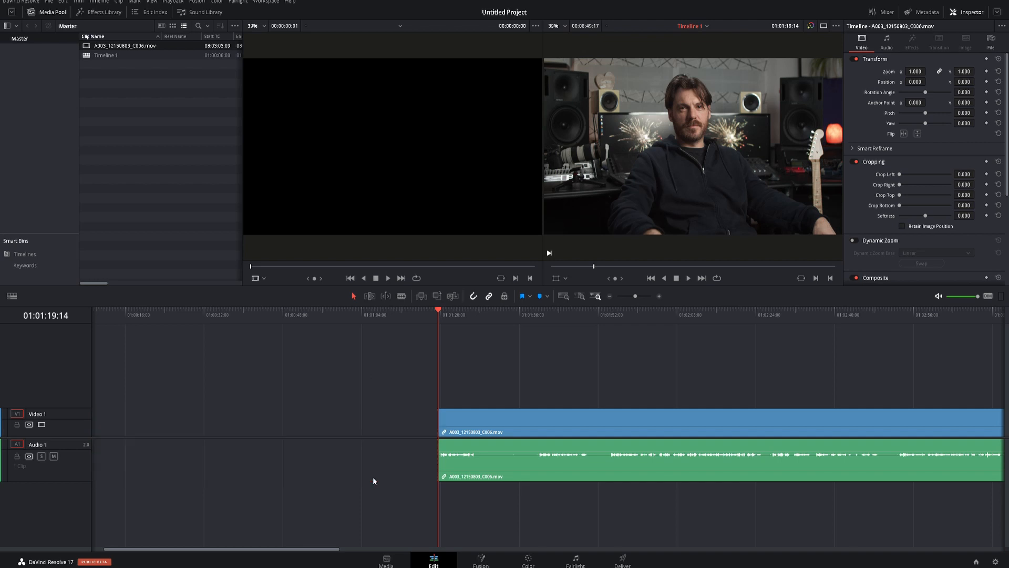
- Split the clip at about 01:01:27 and at 01:01:39:24, and delete the silent section between the cuts
drag(373, 391, 499, 481)
key(space)
key(ctrl+equal)
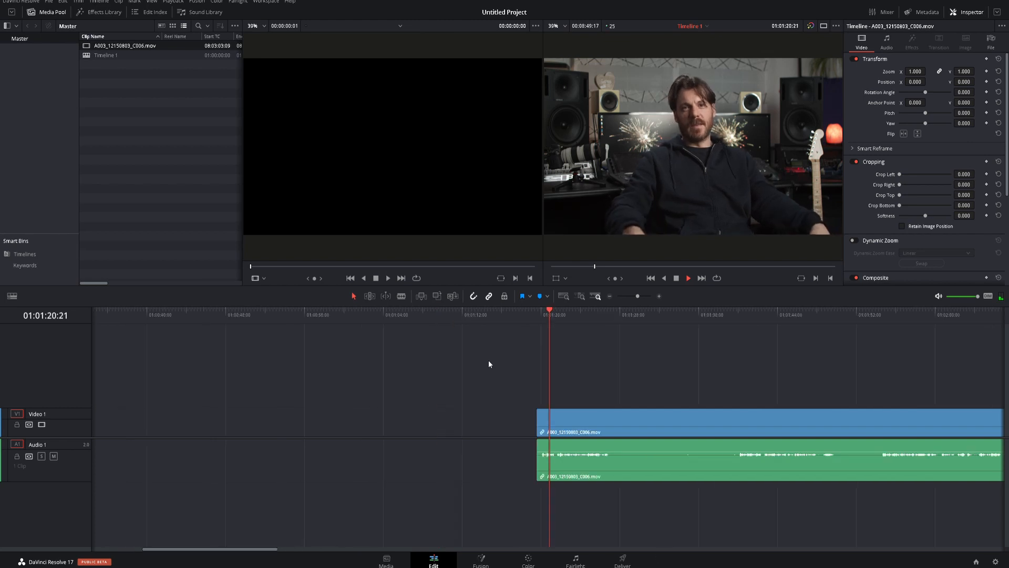
drag(553, 368, 377, 387)
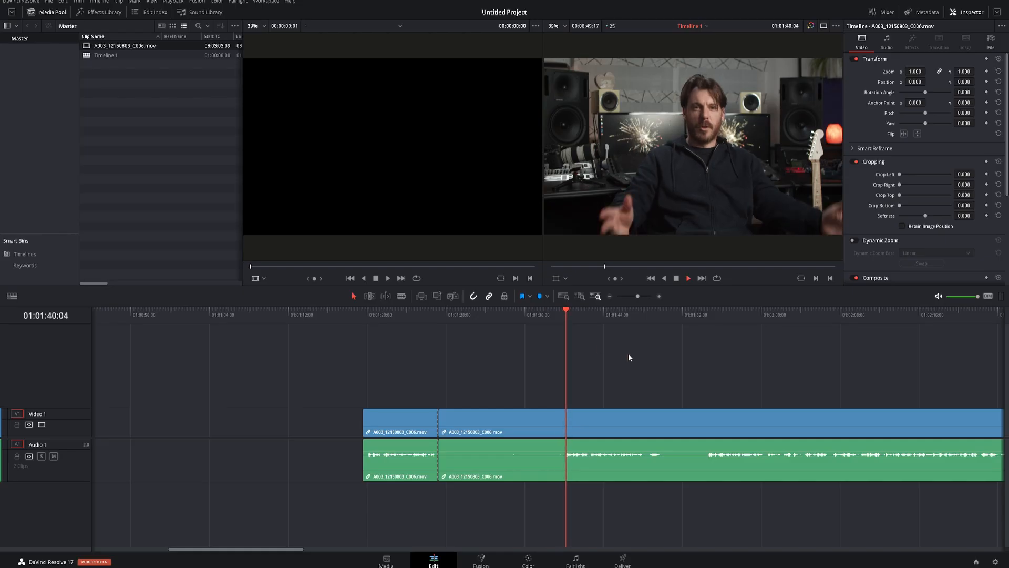
drag(631, 356, 519, 367)
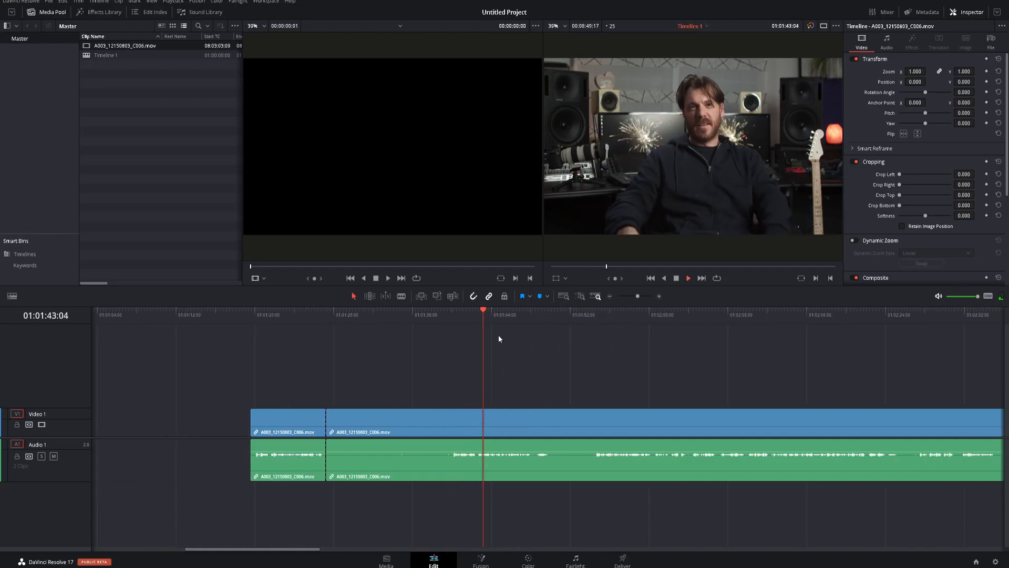
drag(453, 314, 452, 315)
key(ctrl+b)
drag(370, 386, 392, 483)
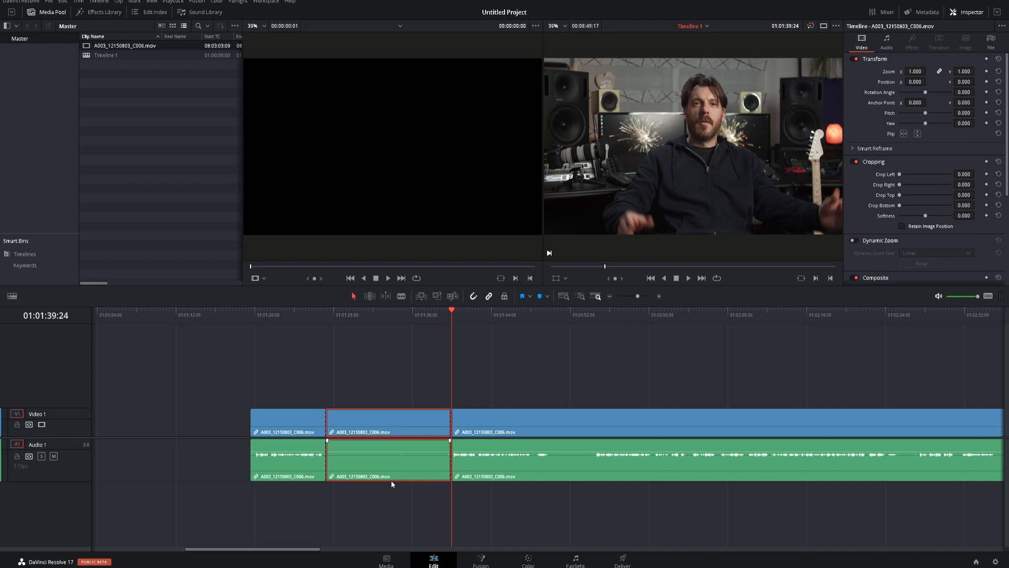
key(Delete)
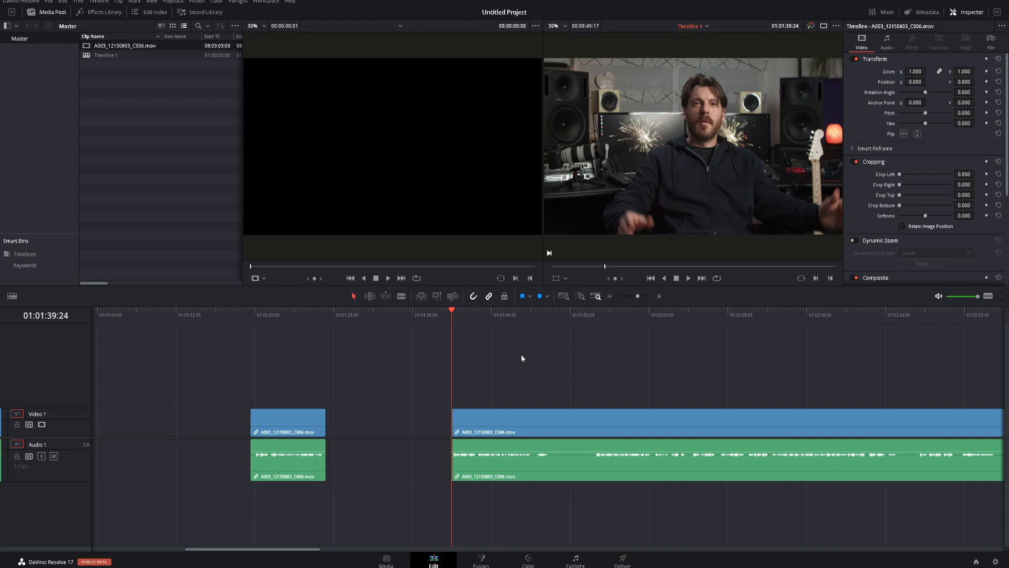
- Split the last clip at about 01:01:48 and at 01:02:04:08, and delete the section between the cuts
key(space)
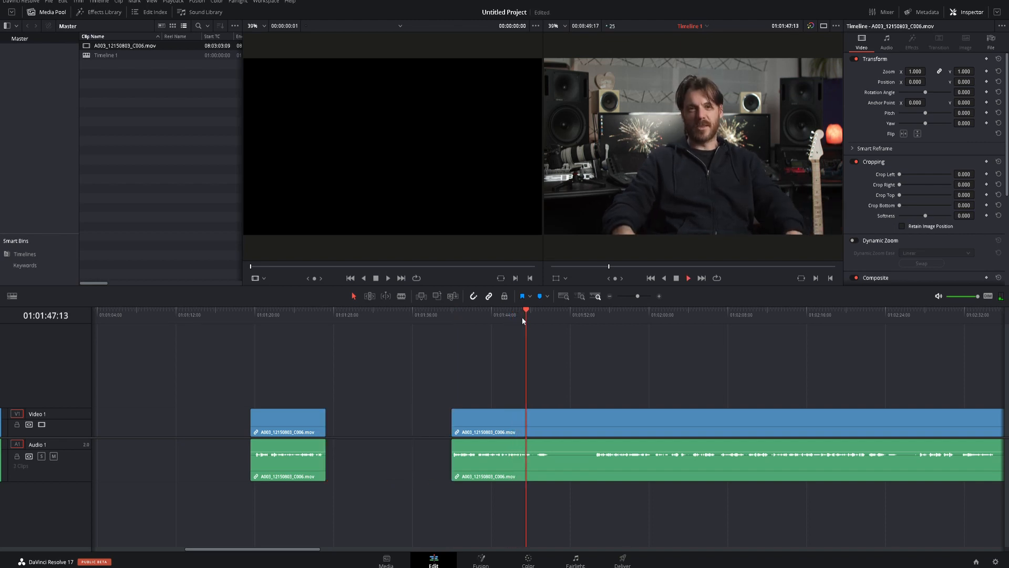
key(space)
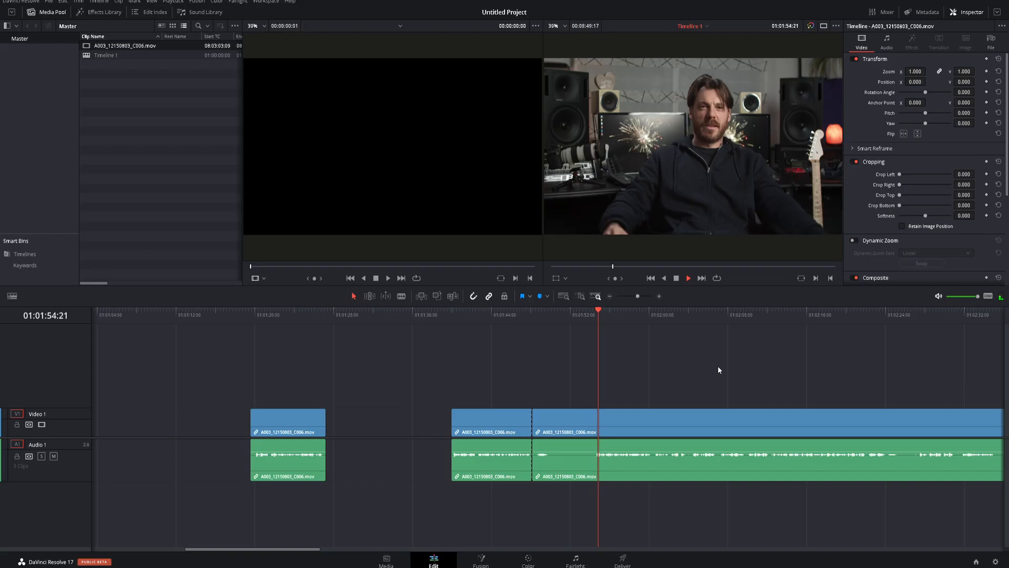
scroll(718, 365, right, 5)
click(556, 316)
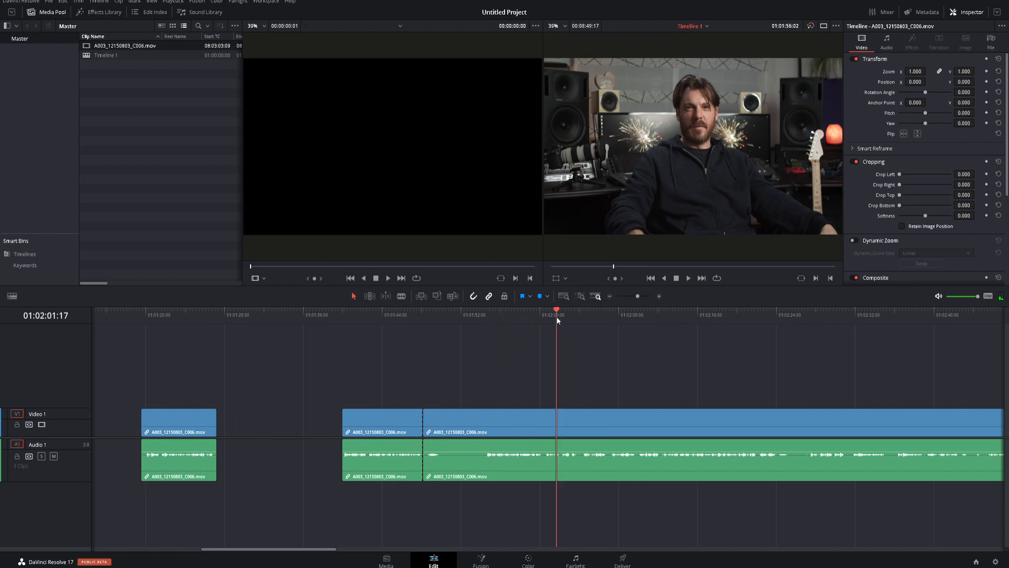
key(space)
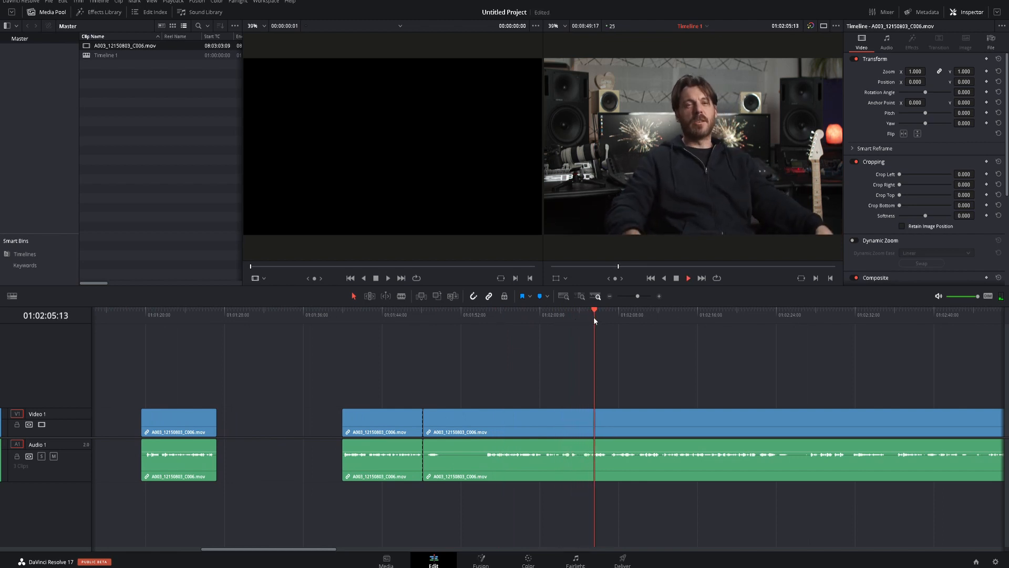
drag(593, 314, 583, 321)
key(ctrl+b)
drag(492, 385, 523, 465)
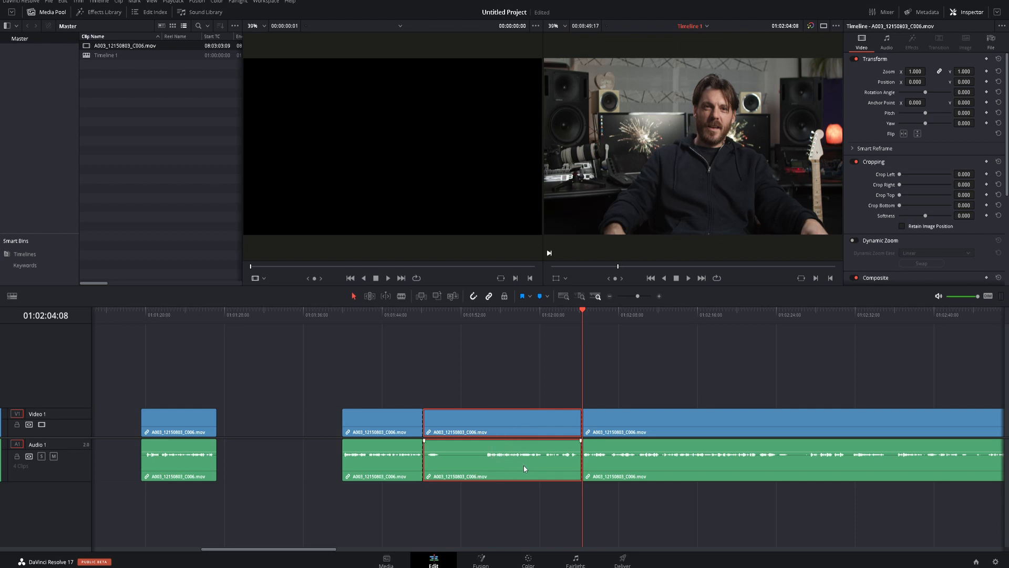
key(BackSpace)
- Trim the last clip to run from 01:02:07:04 to 01:02:22:01, deleting the footage before and after it
key(space)
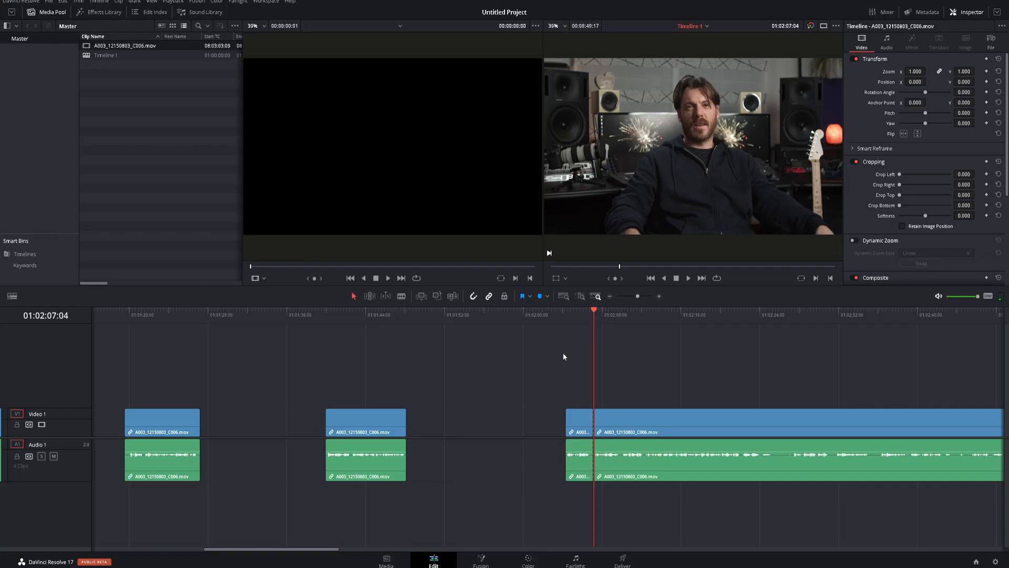
drag(563, 352, 590, 469)
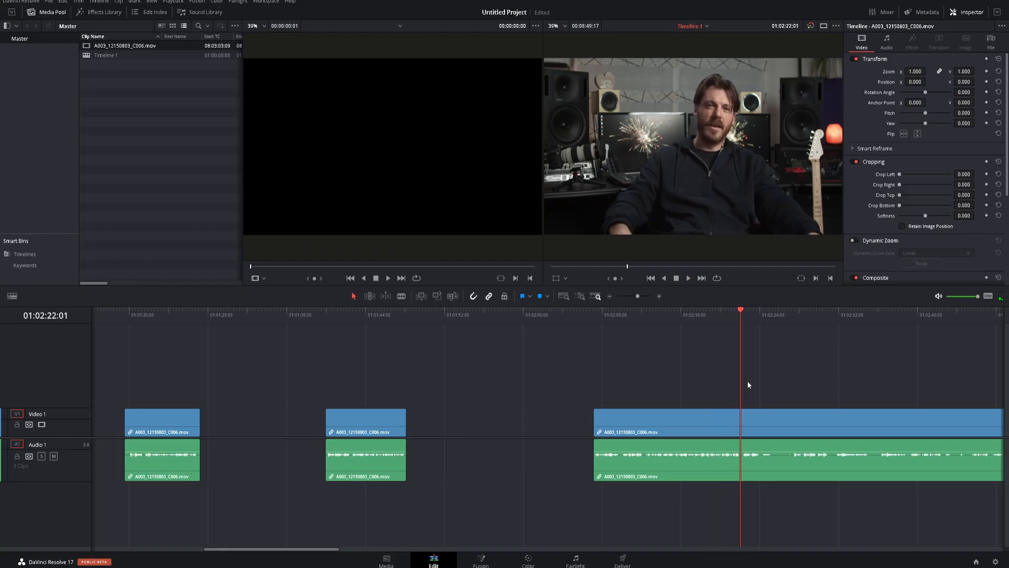
key(ctrl+b)
drag(762, 391, 799, 459)
key(Delete)
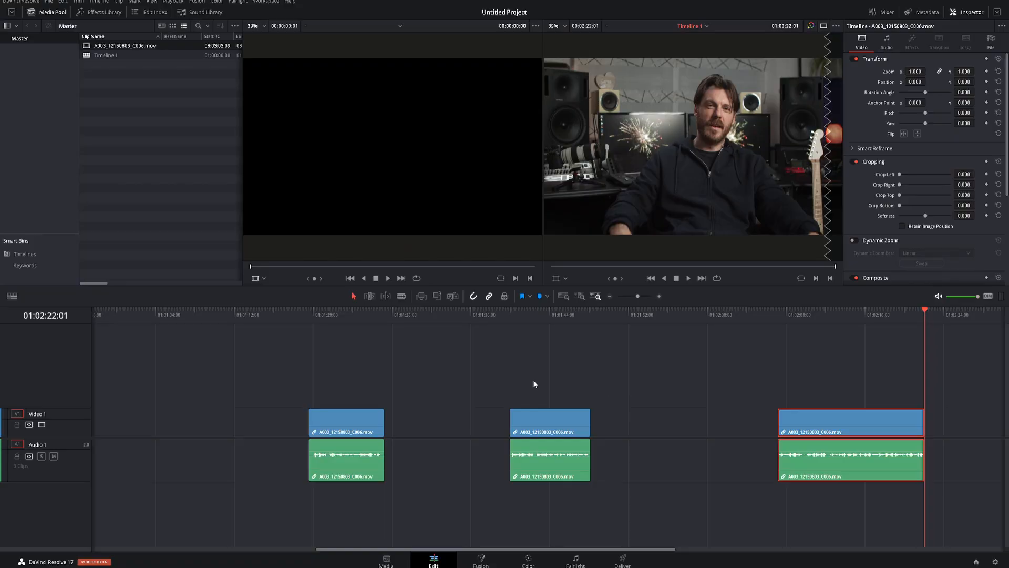
- Close the gaps by moving the second and third clips against the end of the clip before each
click(541, 429)
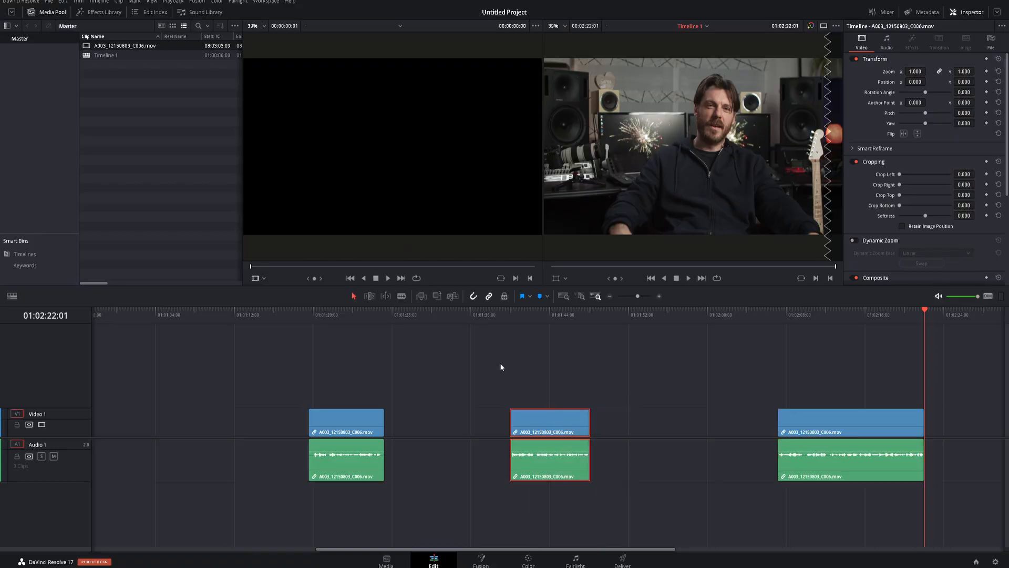
drag(546, 435, 458, 410)
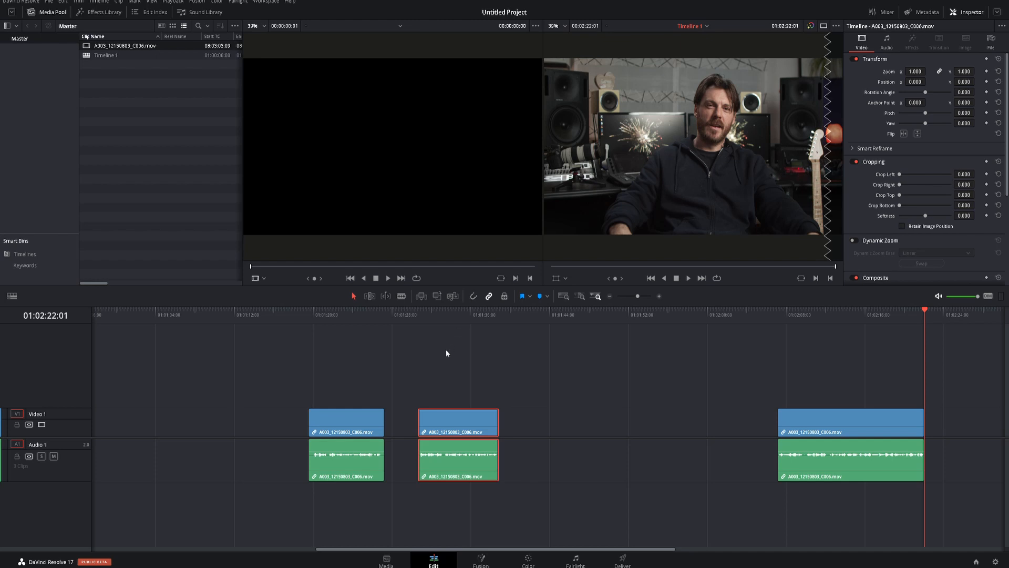
drag(455, 426, 434, 428)
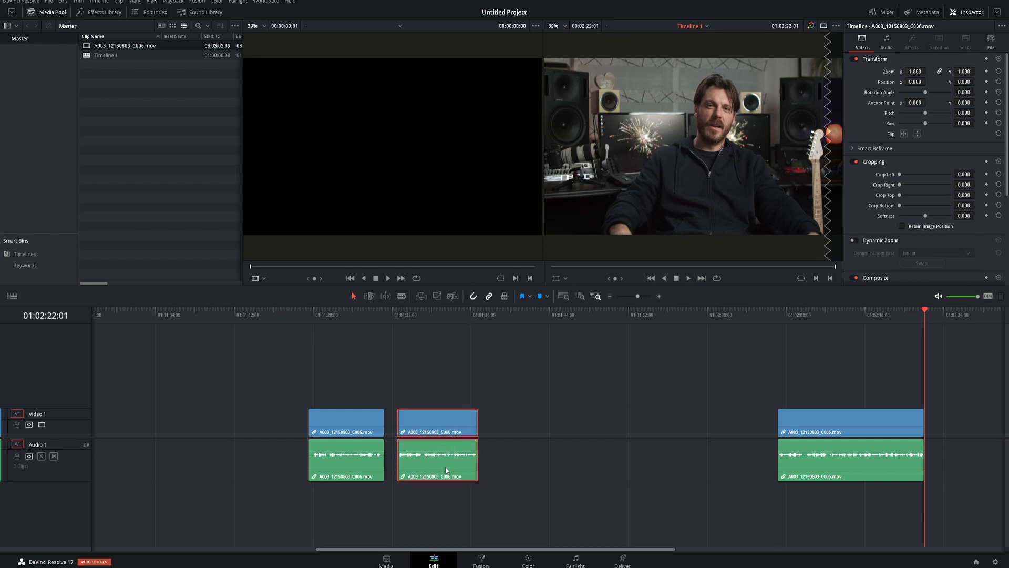
drag(421, 430, 409, 429)
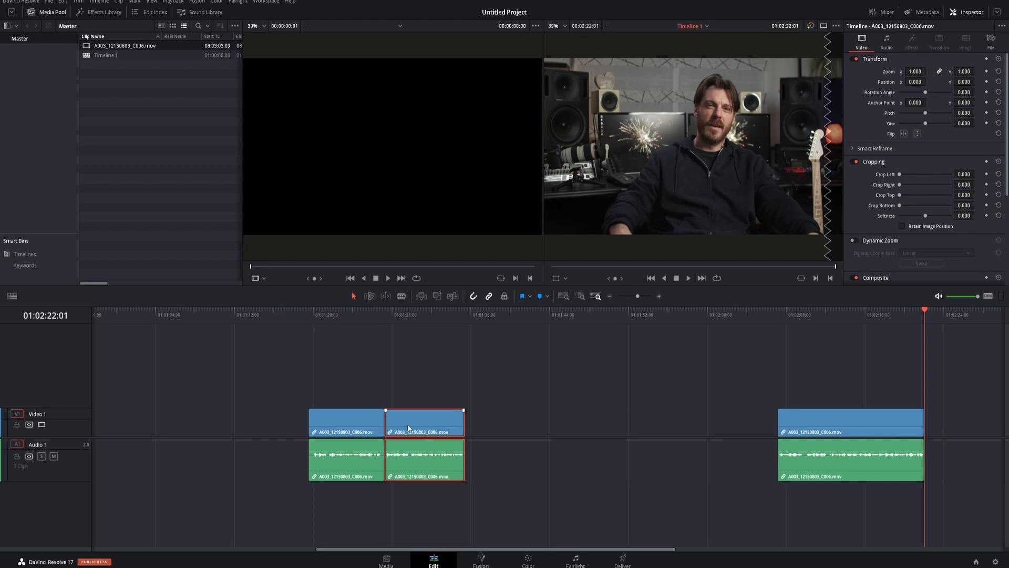
click(419, 391)
drag(743, 371, 869, 519)
drag(827, 421, 515, 448)
- Move all three clips together to the start of the timeline and return the playhead to 01:00:00:00
drag(539, 379, 312, 531)
drag(331, 435, 63, 453)
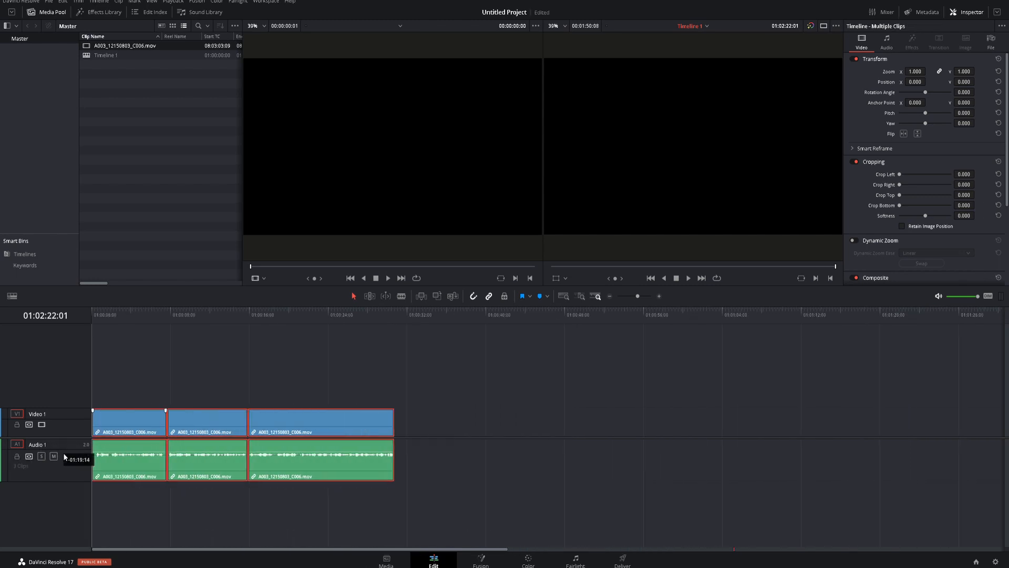
click(142, 373)
key(Home)
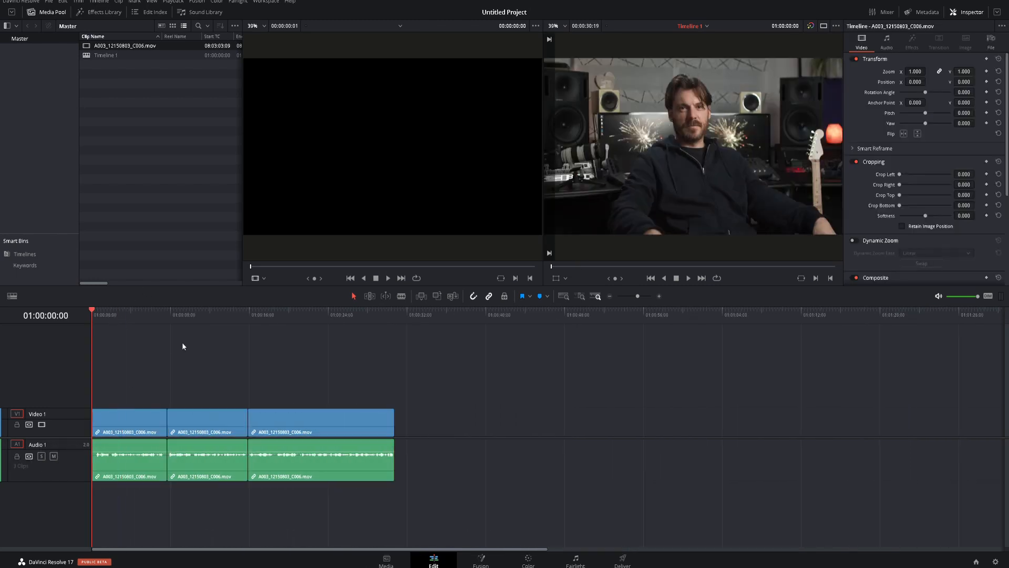
- Play the end of the first clip, split it at 01:00:07:07 after the last words and delete the silent tail
key(ctrl+equal)
key(ctrl+equal)
key(ctrl+minus)
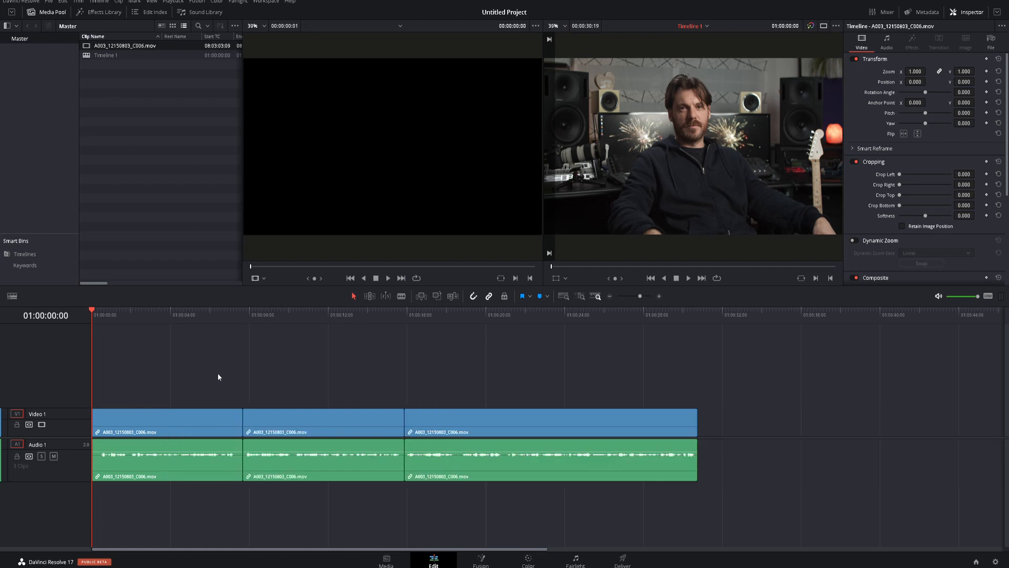
click(219, 313)
key(space)
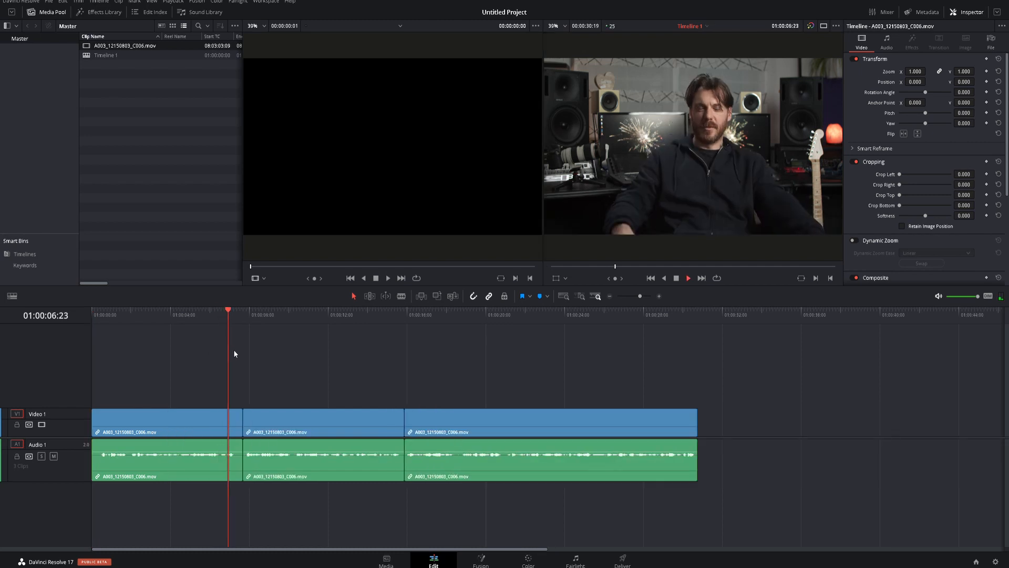
click(235, 318)
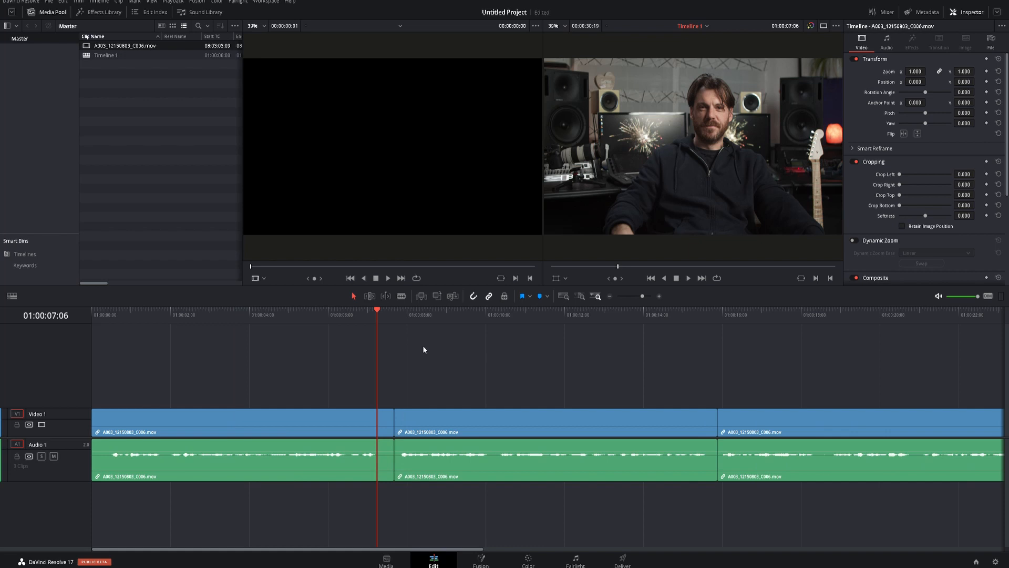
scroll(439, 336, up, 2)
drag(543, 319, 552, 319)
click(530, 458)
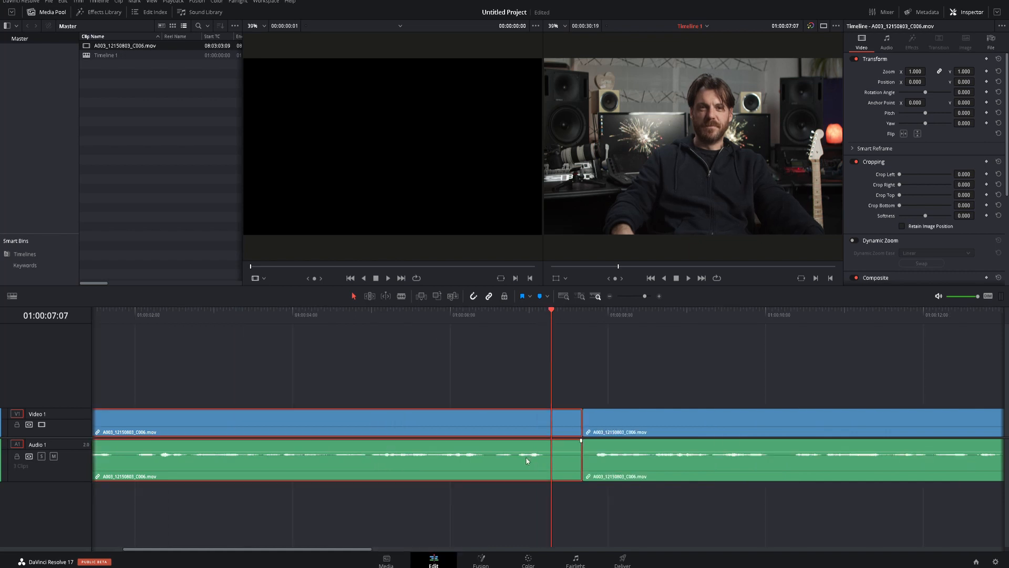
key(ctrl+b)
click(571, 457)
key(BackSpace)
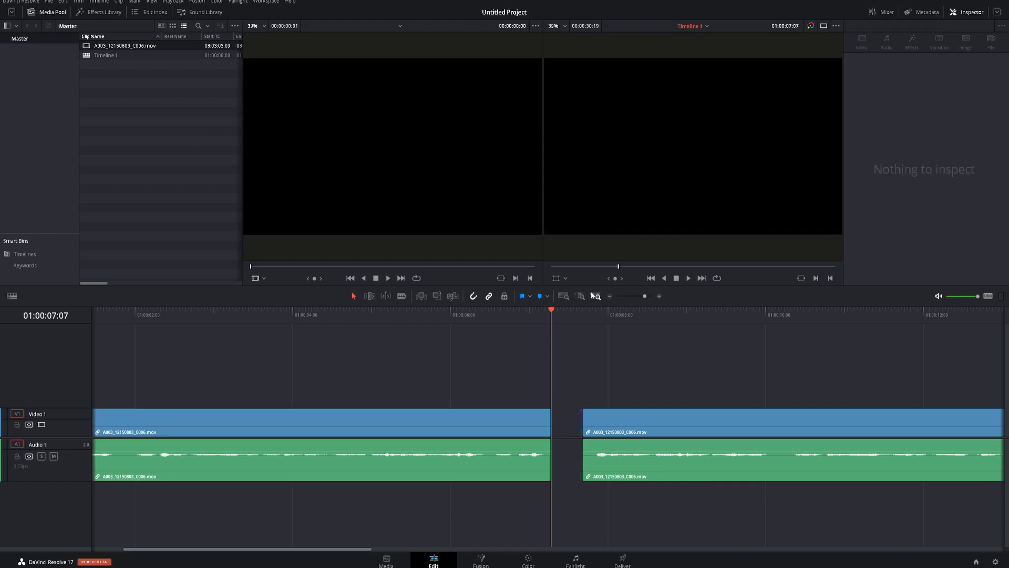
- Cut the silent beginning off the second clip and move it against the end of the first clip
click(594, 314)
key(ctrl+b)
drag(567, 371, 589, 470)
key(BackSpace)
drag(637, 430, 594, 430)
- Play to the end of the second clip, split it at 01:00:15:05 and delete the silent tail
click(432, 314)
key(space)
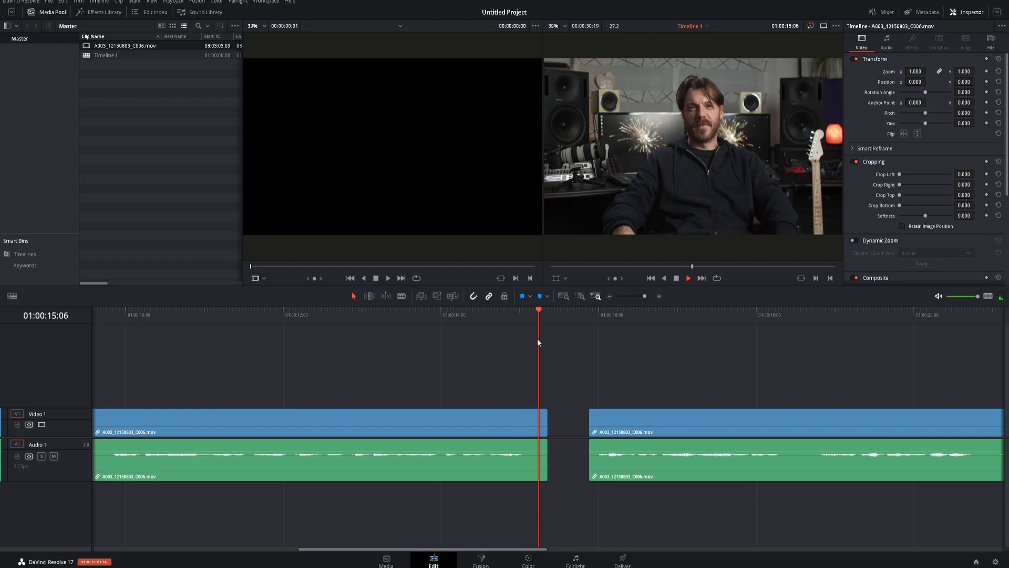
click(538, 309)
drag(538, 311, 460, 315)
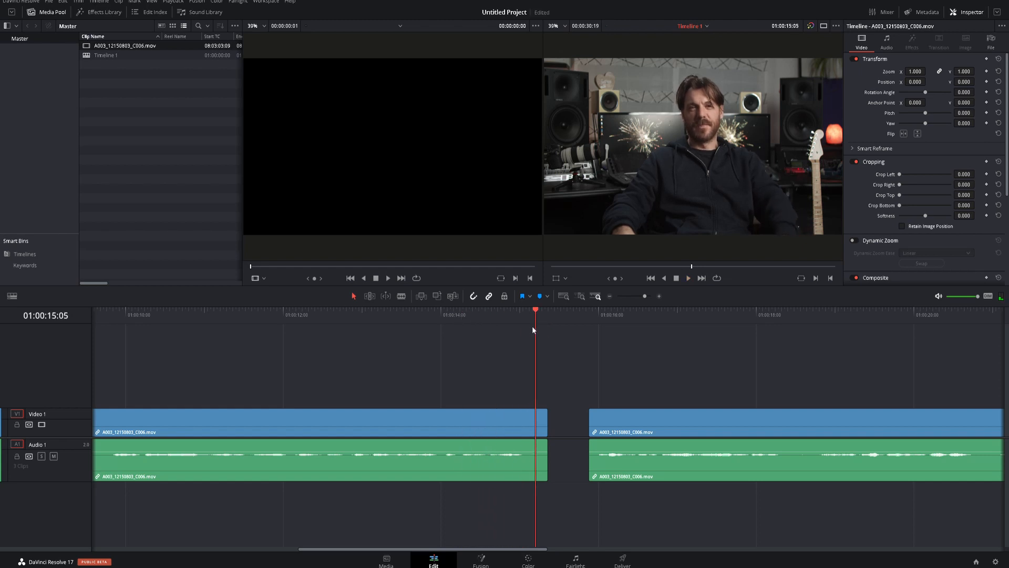
key(ctrl+b)
drag(566, 386, 541, 489)
key(Delete)
- Move the third clip against the end of the second clip and play back across the cuts
click(593, 317)
key(space)
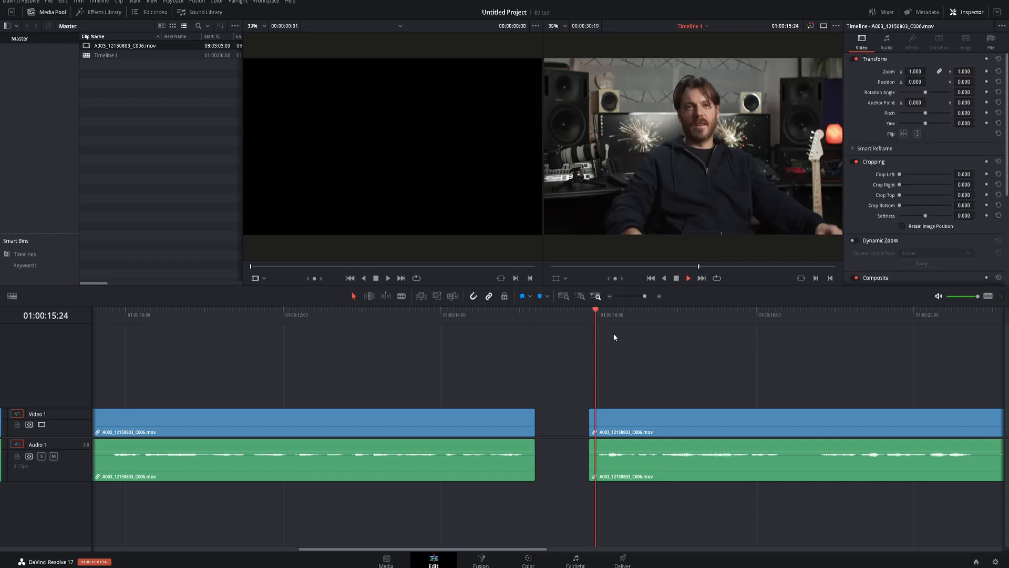
click(656, 411)
drag(661, 425, 607, 427)
click(521, 323)
scroll(522, 322, up, 3)
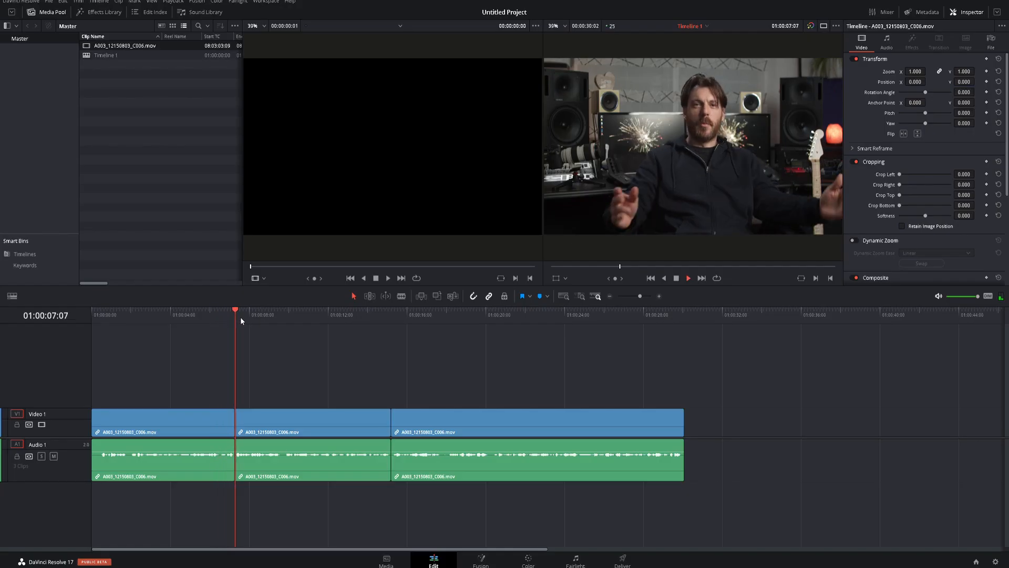
click(377, 315)
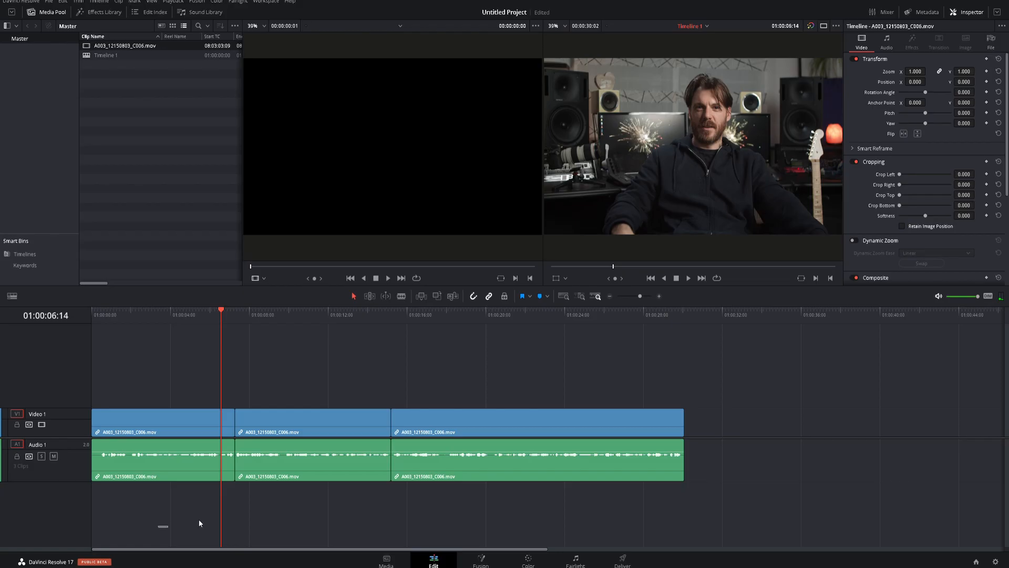
- Raise the audio volume of all three talking-head clips together to 16.40
drag(158, 528, 462, 416)
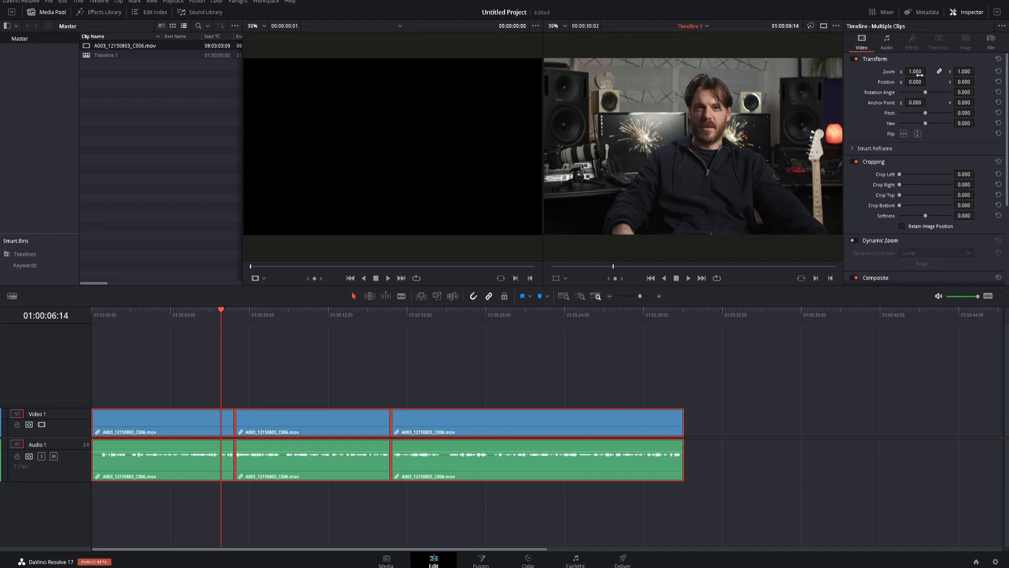
click(890, 37)
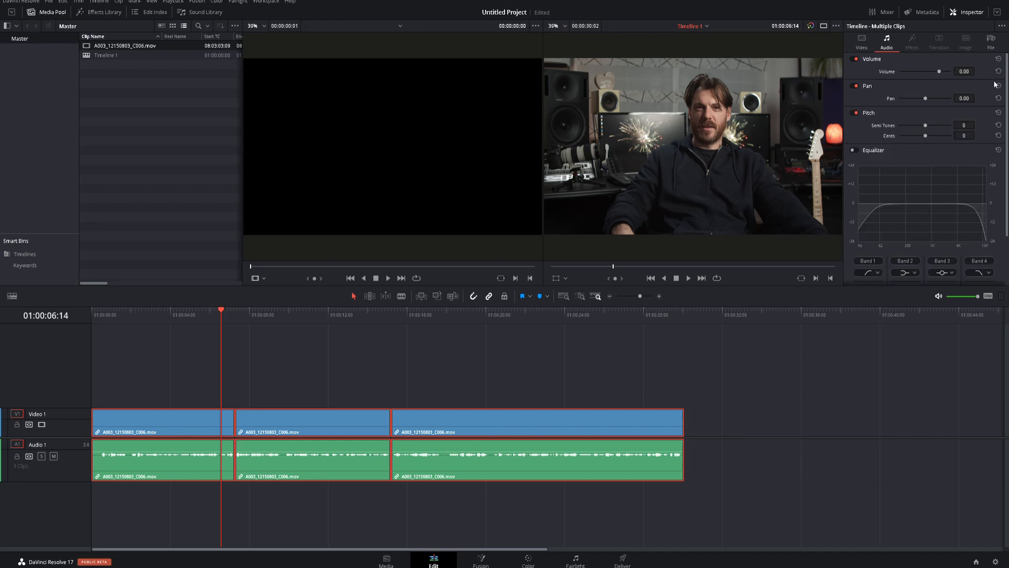
drag(964, 73, 978, 70)
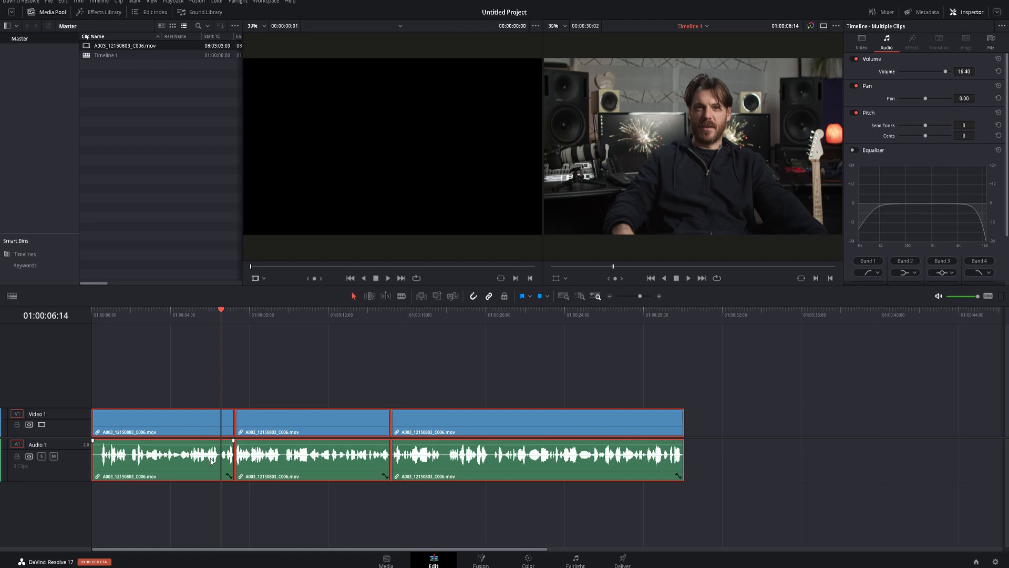
click(262, 373)
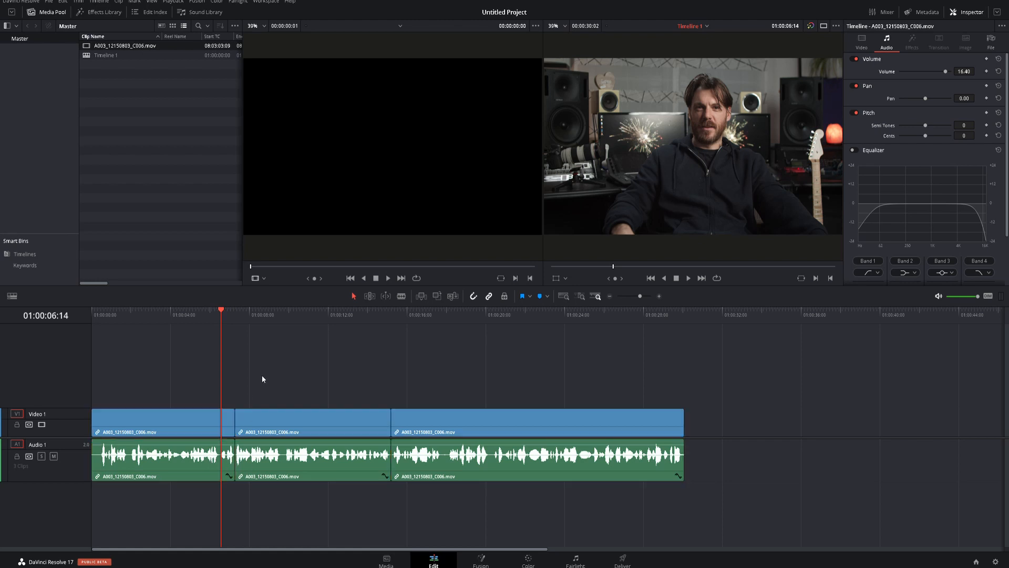
- Play back from 01:00:05:19 near the end of the first clip to check the louder voice
click(210, 312)
key(j)
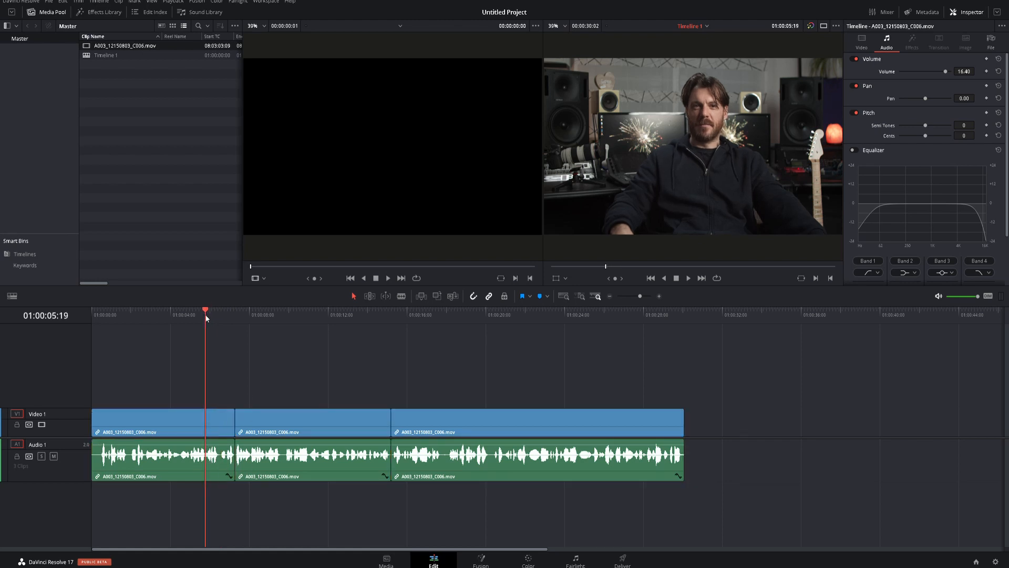
key(l)
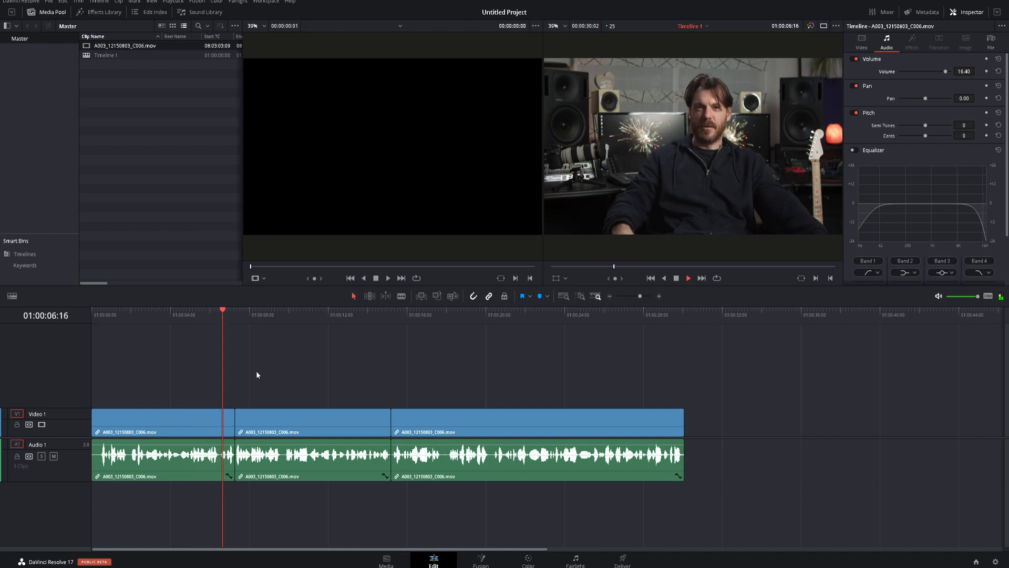
key(k)
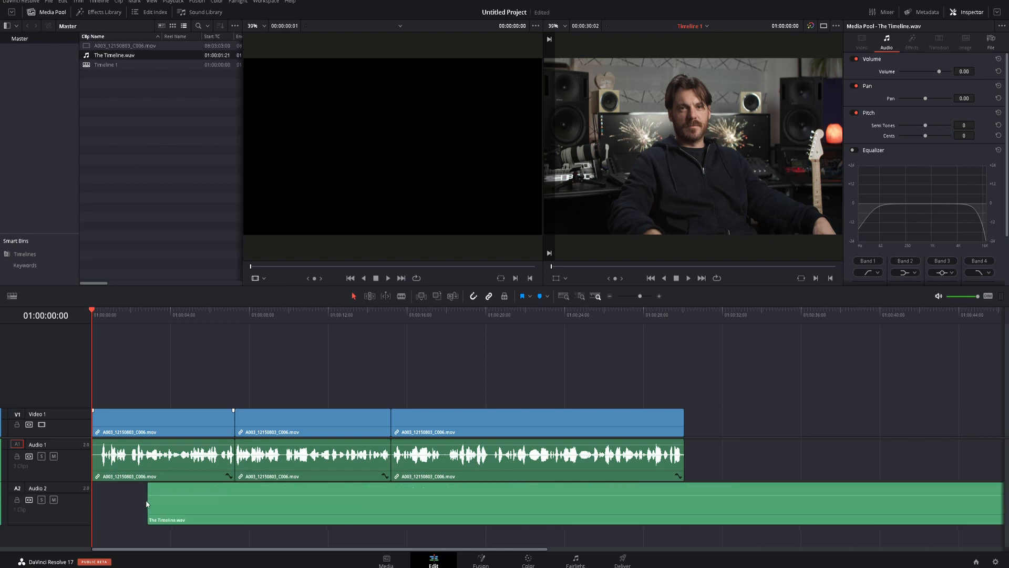
- Trim the silent beginning off The Timeline.wav on Audio 2 and give it a fade-in of 7 frames
drag(146, 500, 92, 506)
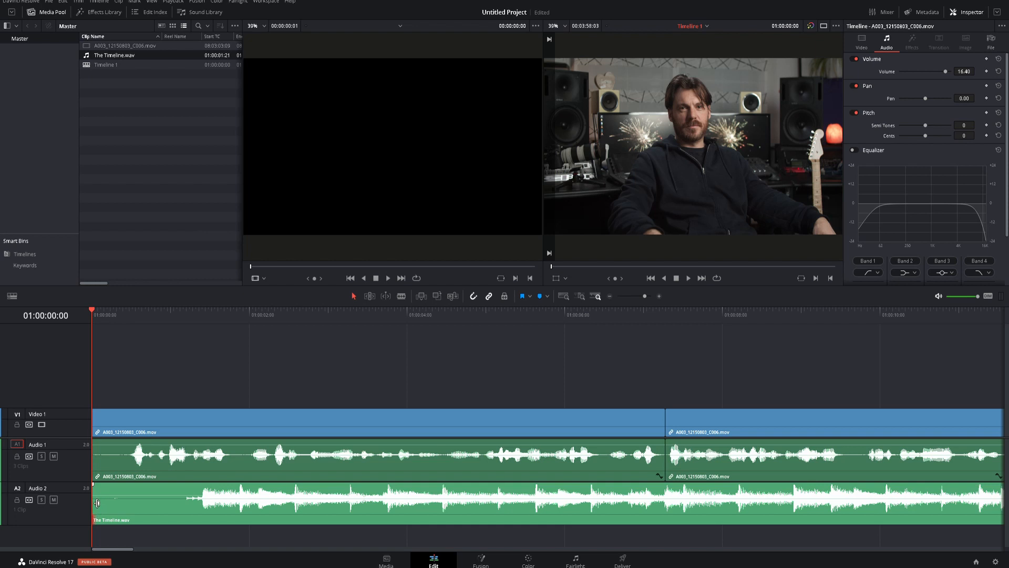
drag(100, 503, 183, 484)
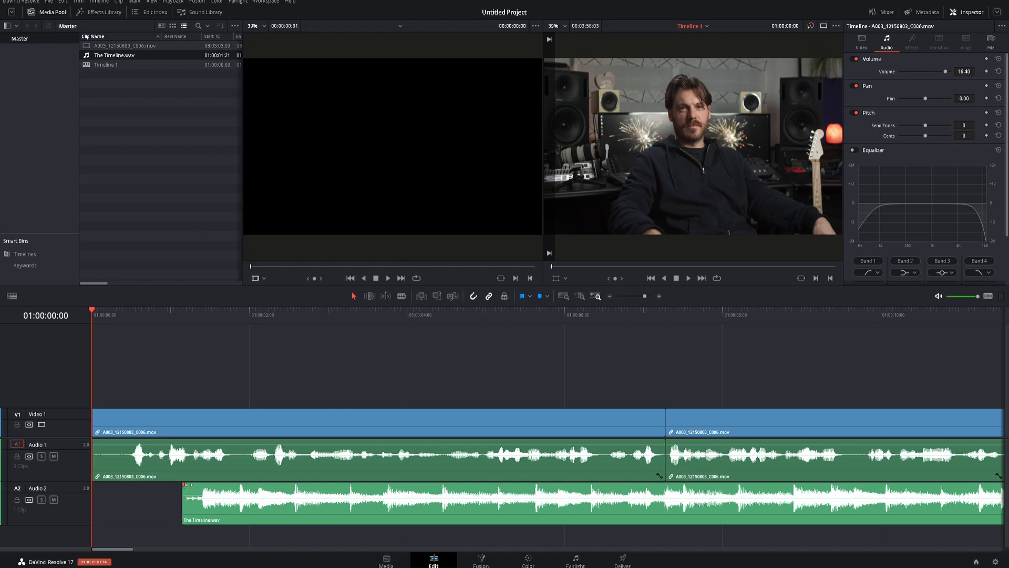
drag(190, 484, 205, 484)
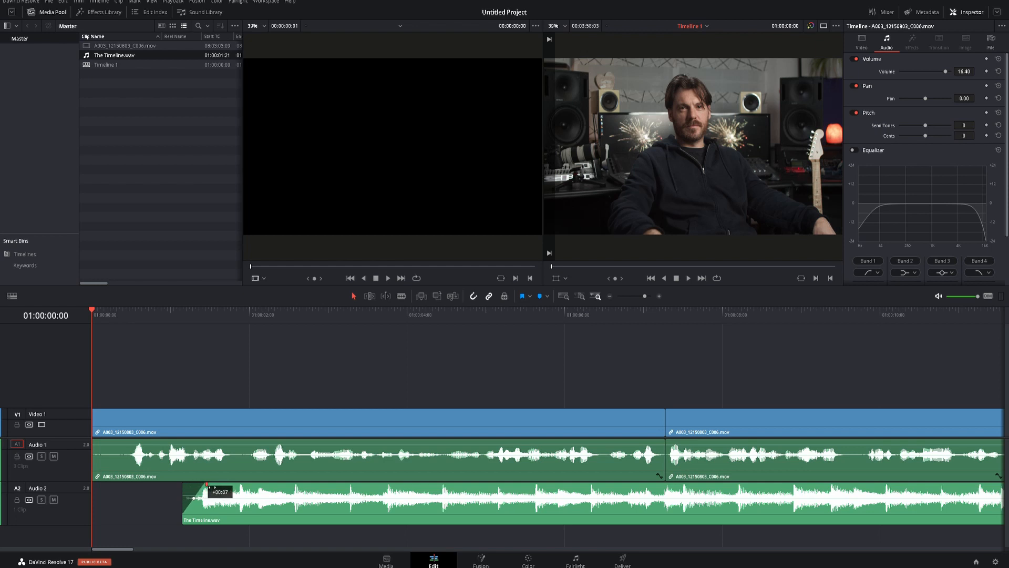
click(173, 498)
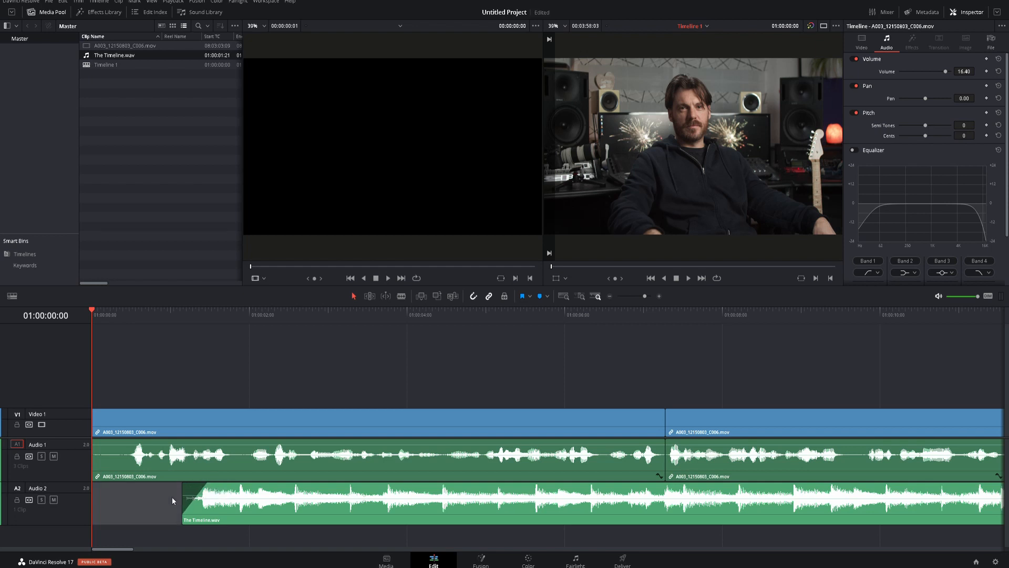
- Move the trimmed music clip on Audio 2 back to the timeline start at 01:00:00:00
key(ctrl+minus)
key(ctrl+minus)
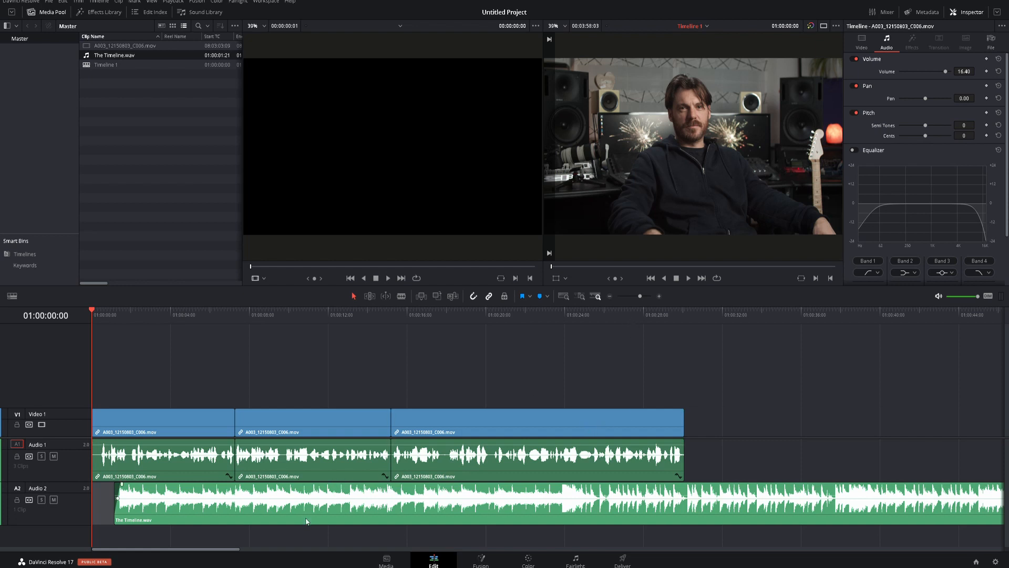
drag(289, 520, 242, 524)
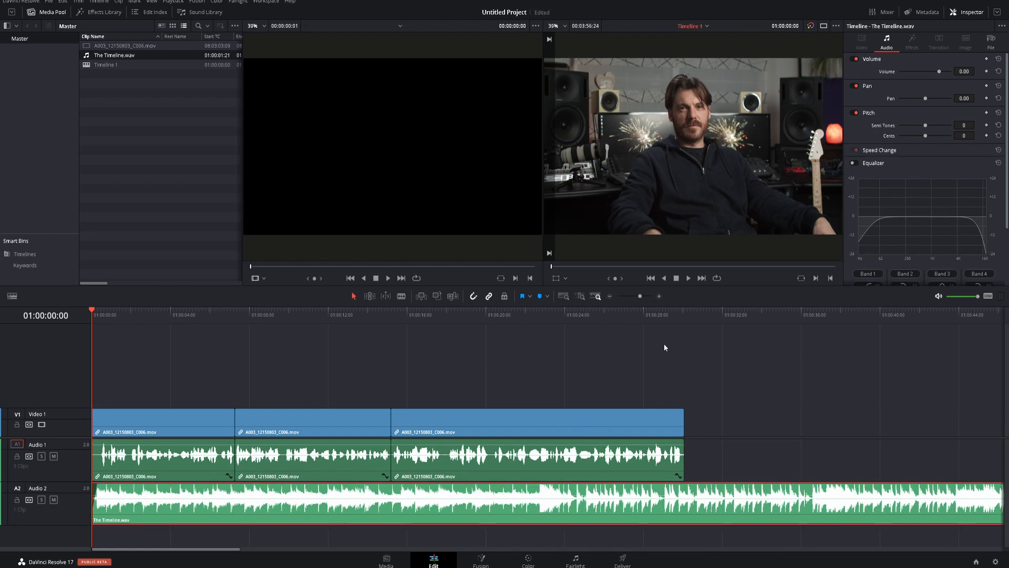
- Cut off the music at 01:00:30:02, where the video ends, and add a fade-out of about 2.7 seconds
click(672, 319)
key(ctrl+equal)
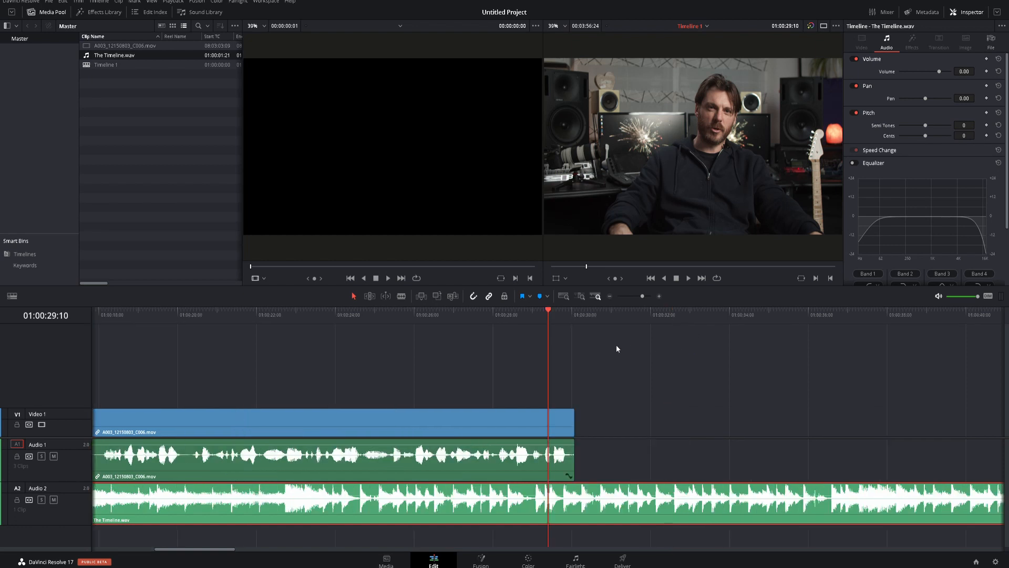
click(571, 318)
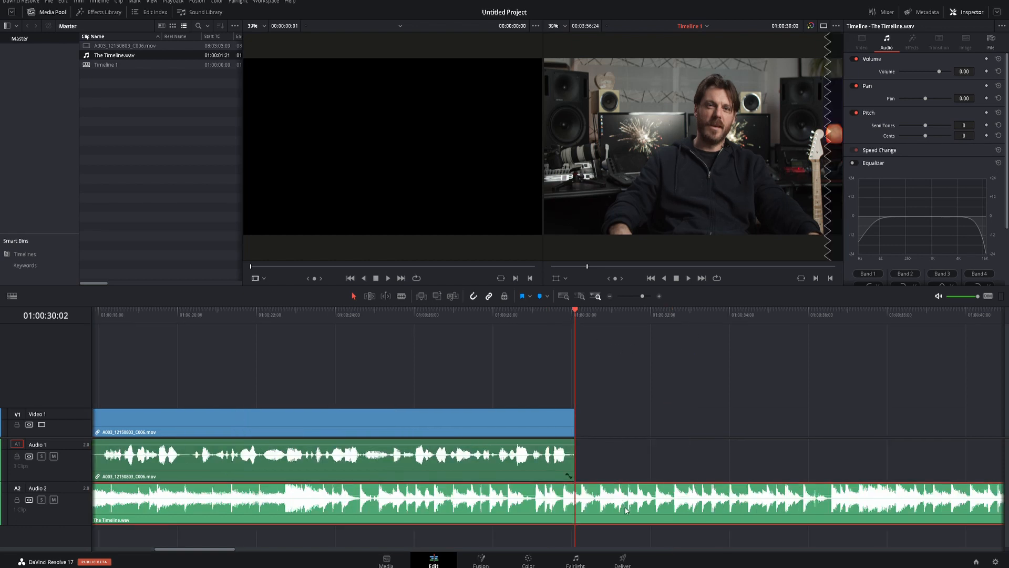
key(ctrl+b)
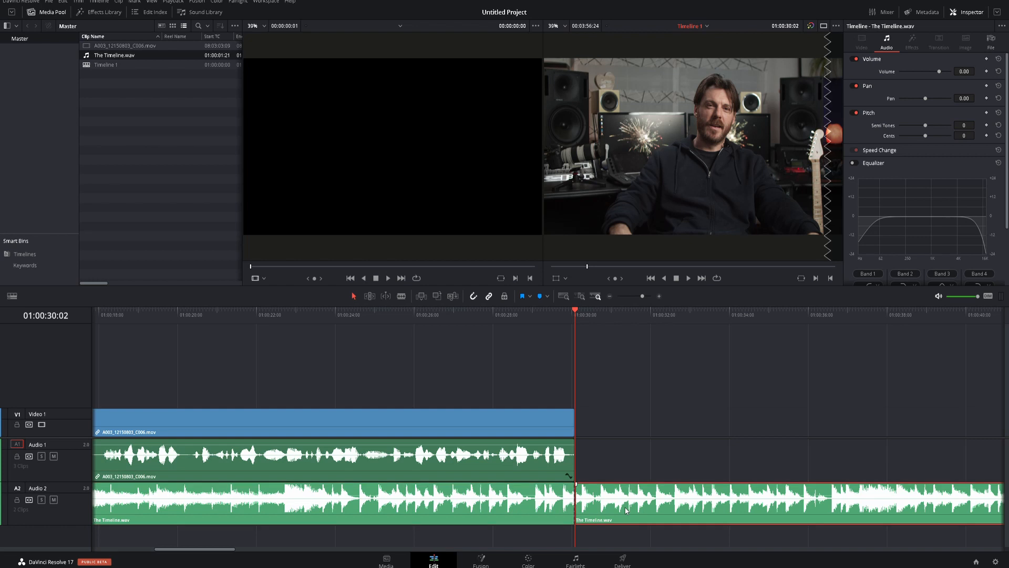
key(Delete)
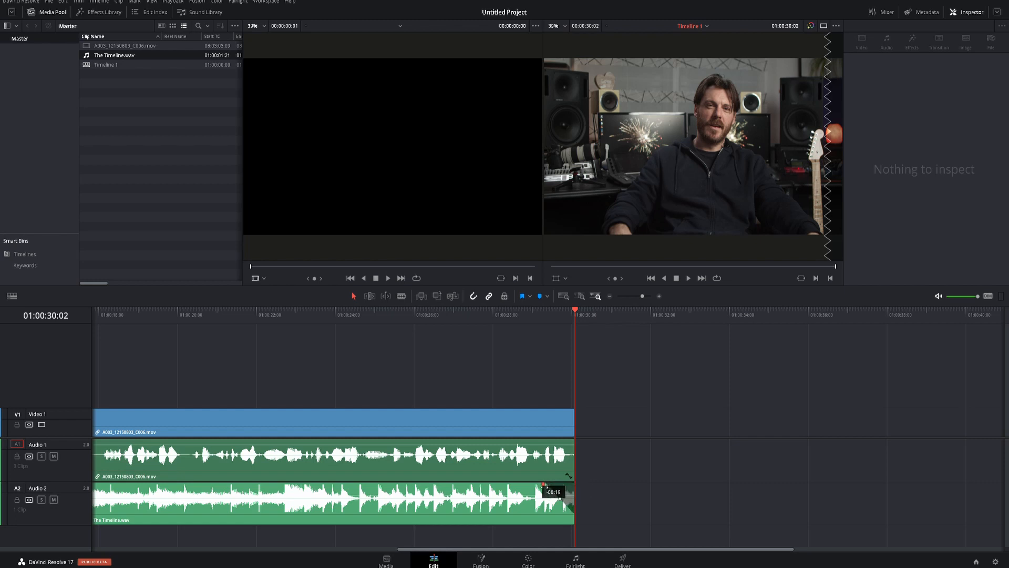
drag(530, 488, 471, 494)
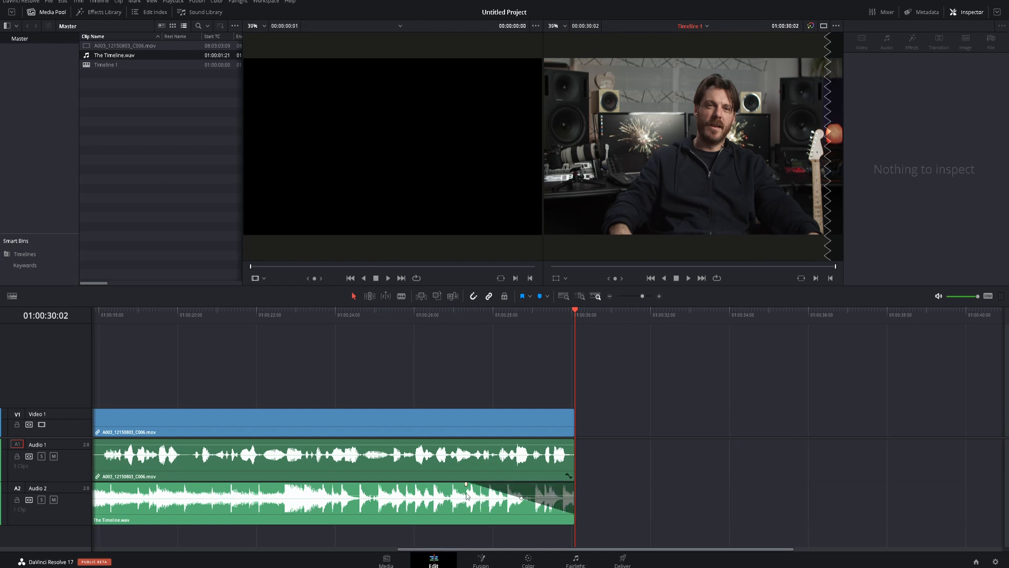
- Play the first seconds from the timeline start to judge the music level against the voice
key(ctrl+minus)
key(ctrl+minus)
key(ctrl+minus)
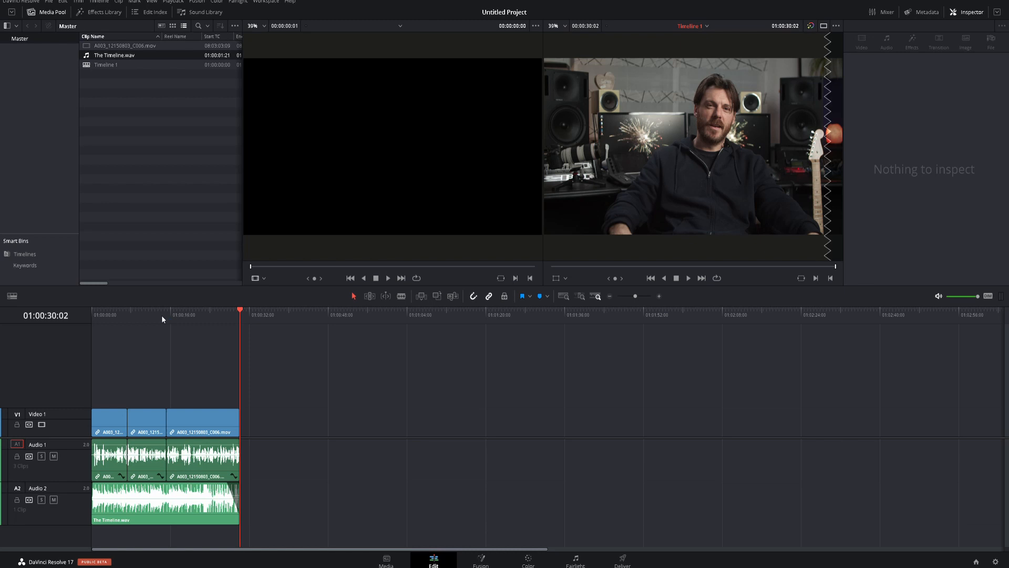
key(Home)
key(ctrl+equal)
key(space)
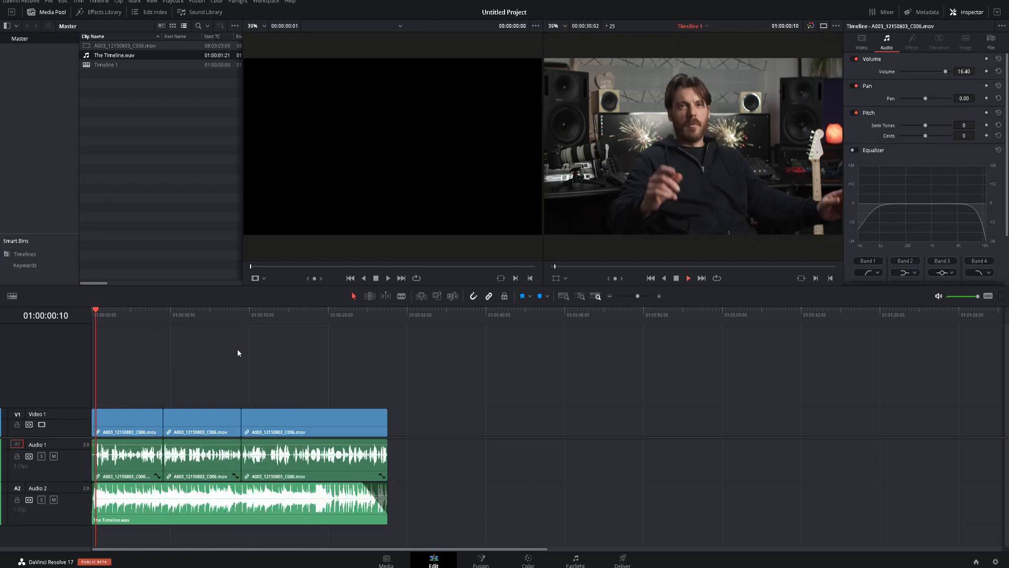
key(space)
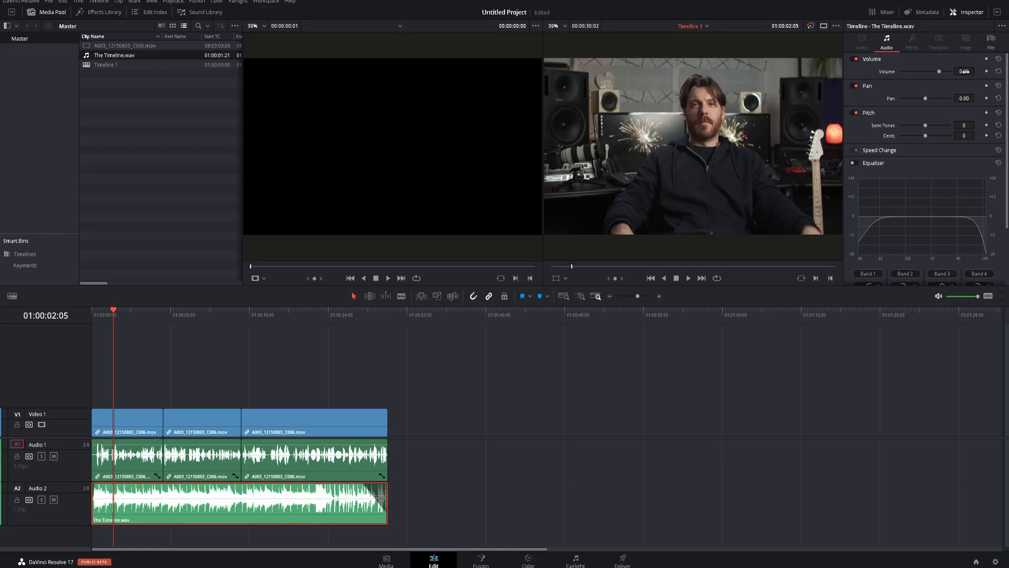
- Lower the music clip's volume to -18.80 and continue playback to check the balance with the voice
drag(964, 72, 930, 71)
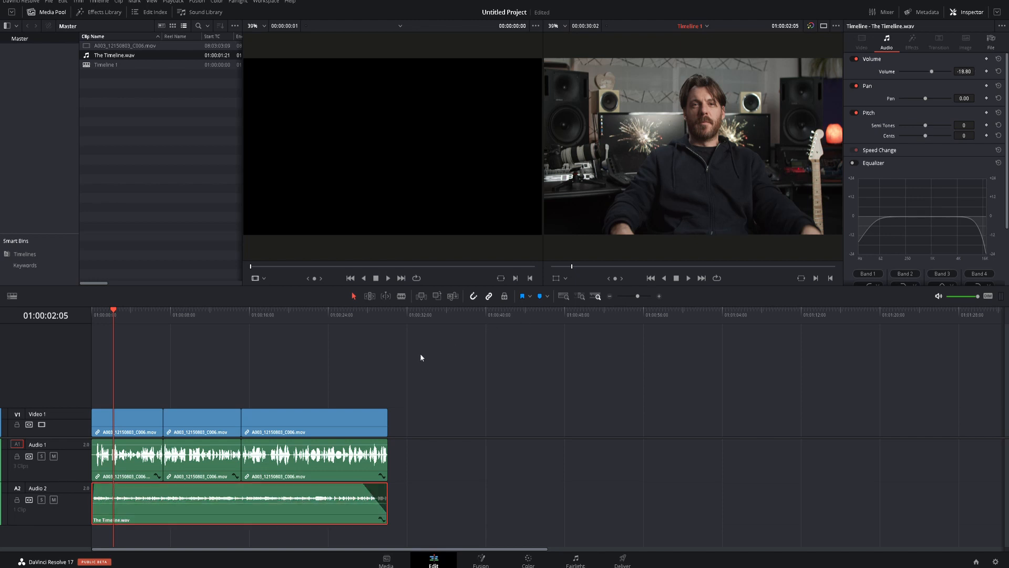
click(211, 392)
key(space)
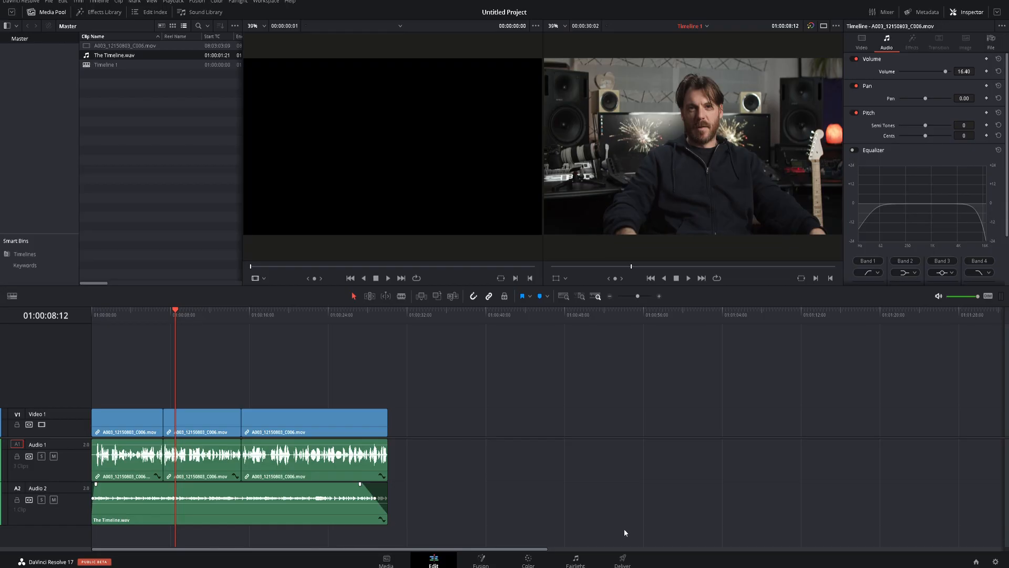
- Open the Deliver page and return the playhead to the timeline start, with the entire timeline as render range
click(624, 559)
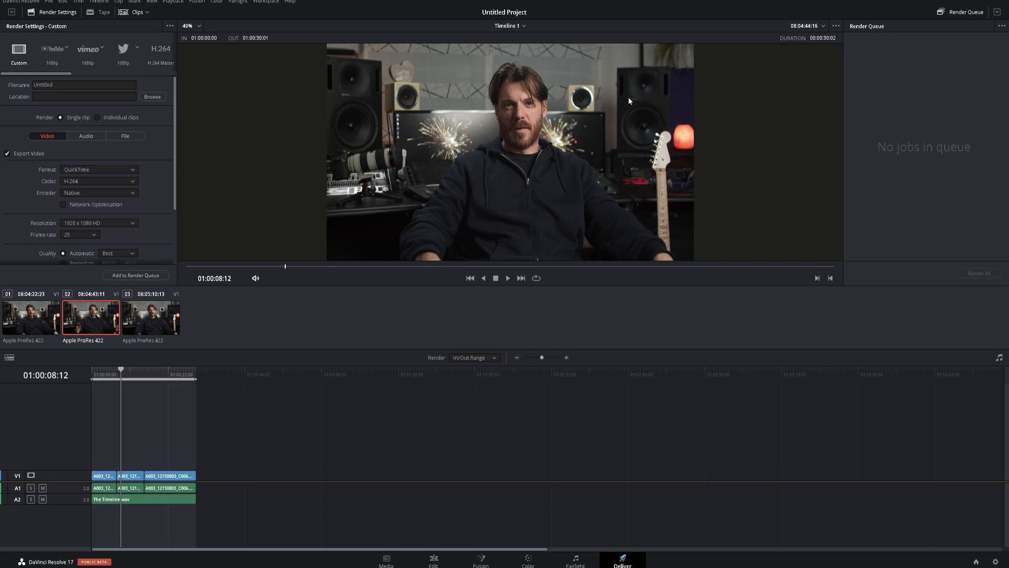
drag(126, 368, 65, 386)
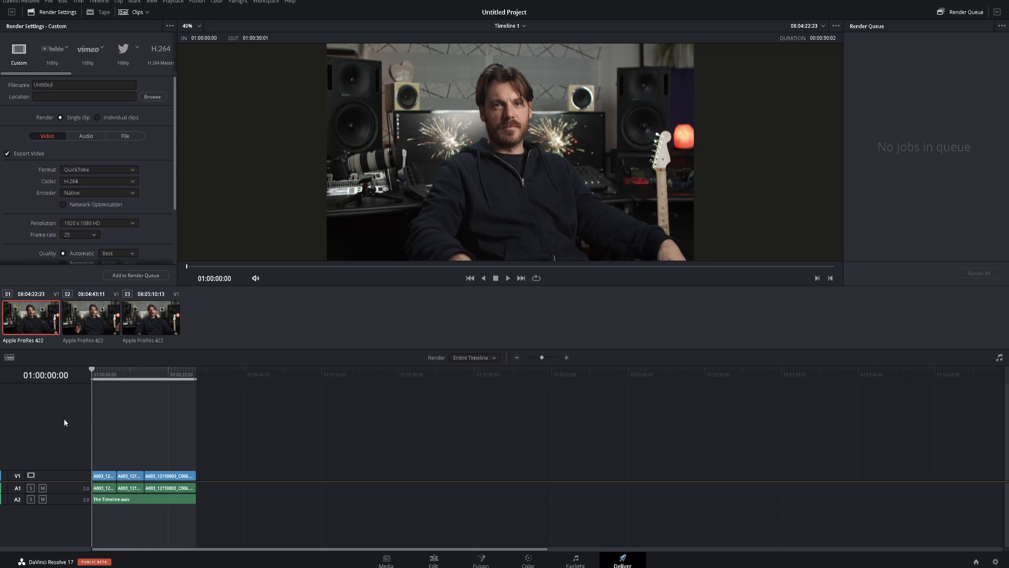
drag(277, 421, 110, 515)
drag(230, 434, 107, 525)
click(120, 432)
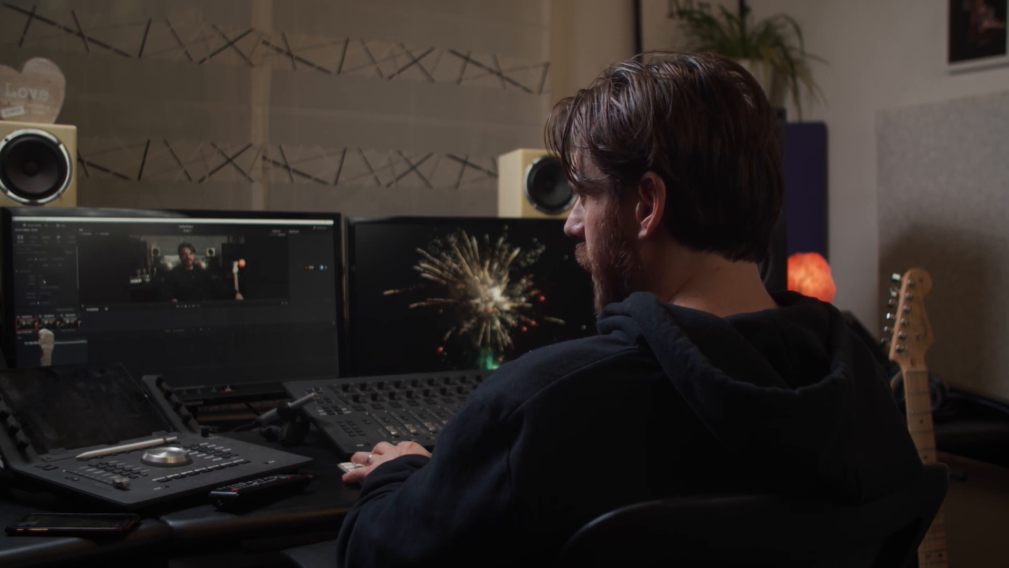
- Add the H.264 MP4 export of the timeline to the render queue and render it
scroll(49, 230, down, 2)
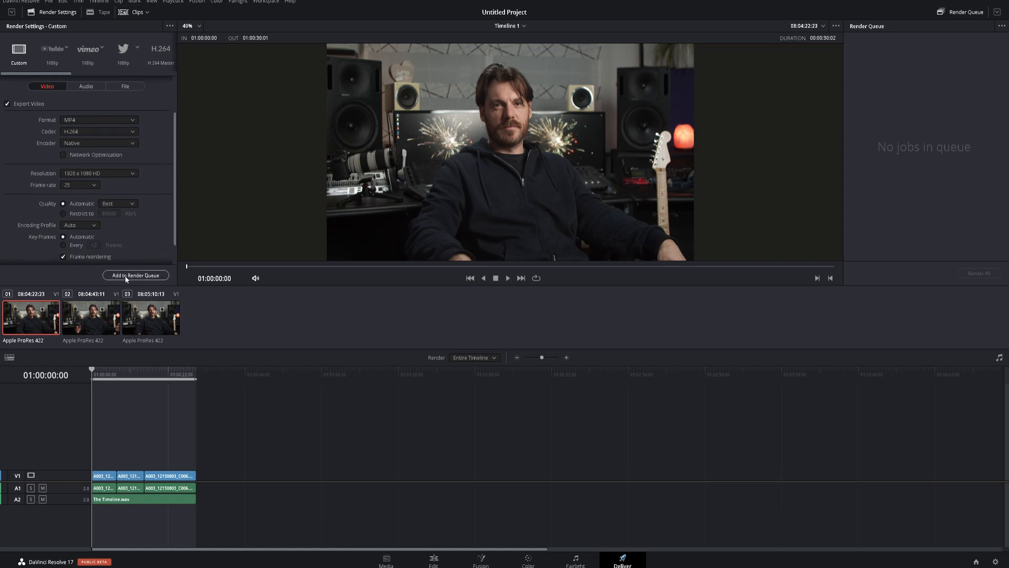
click(143, 276)
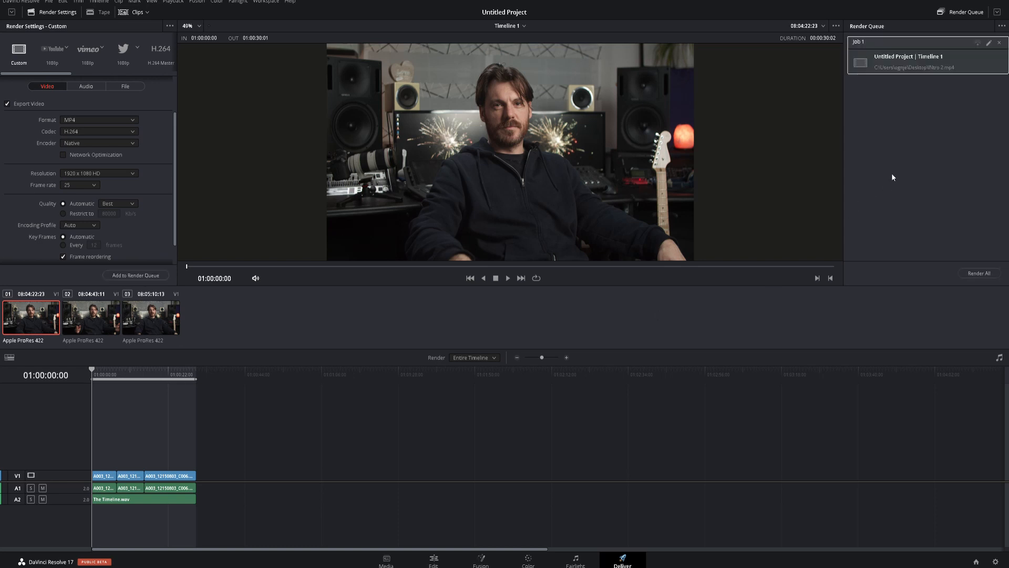
click(981, 273)
- Return to the Edit page, place INtro 2.mp4 after the existing clips with a gap, and play it at several points
click(433, 562)
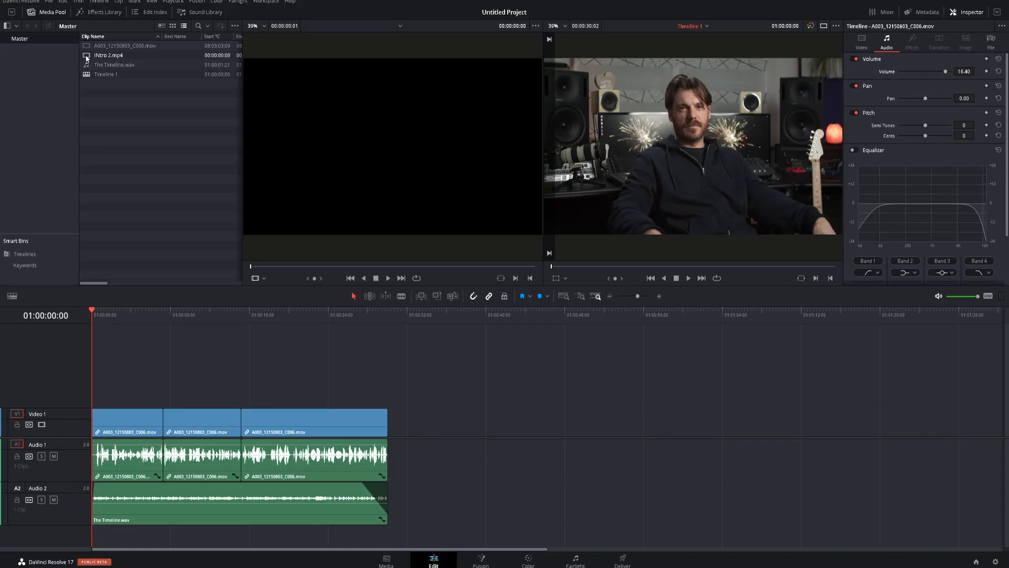
drag(87, 58, 436, 423)
click(436, 316)
key(space)
click(493, 317)
click(571, 319)
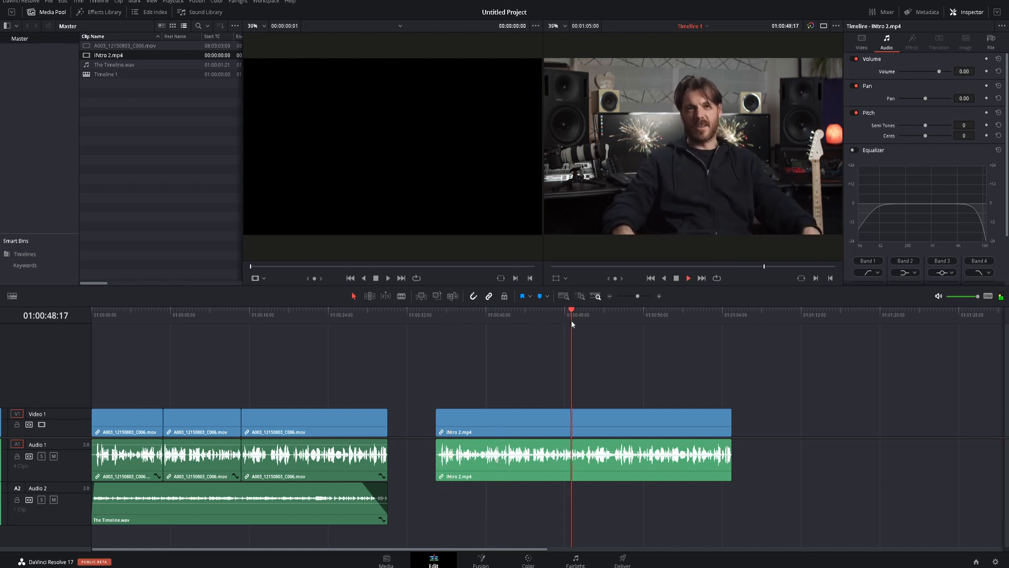